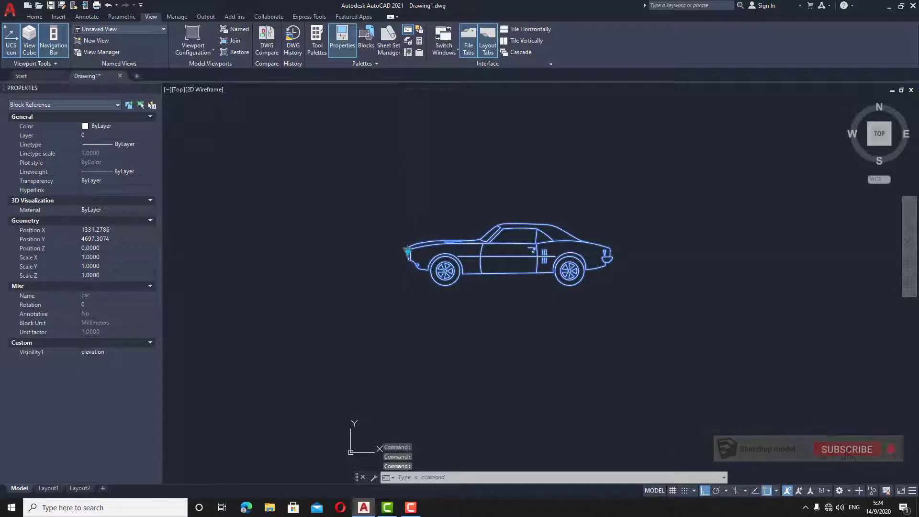
Set the car block's visibility state to front, and after that back to top
left_click(406, 250)
left_click(421, 282)
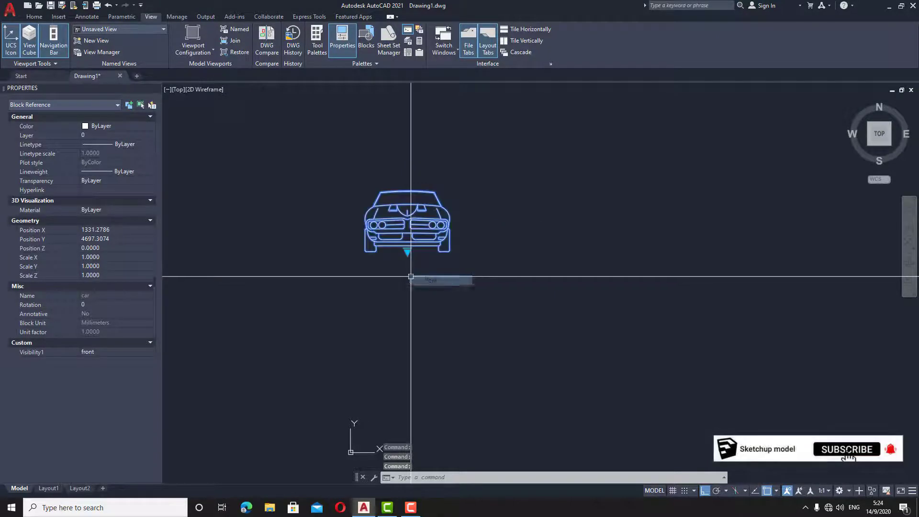
left_click(407, 251)
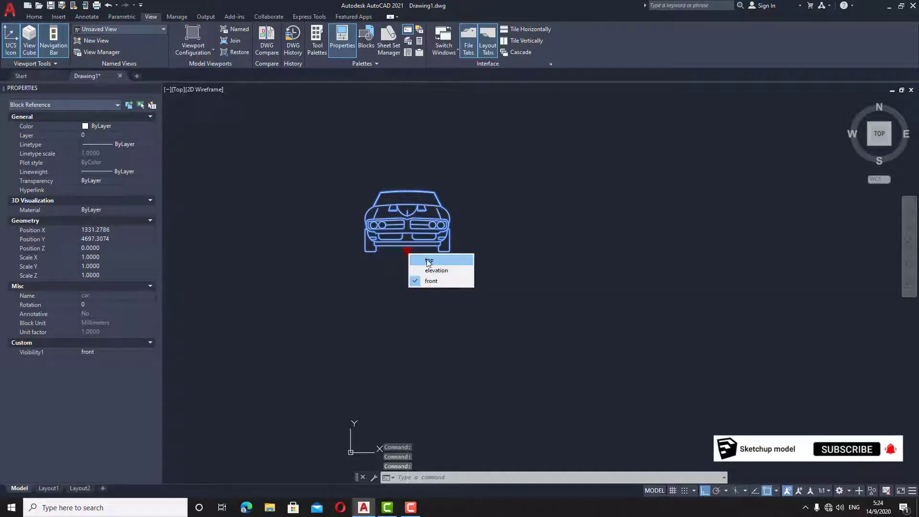
left_click(430, 269)
Copy the top-view car block twice, placing the copies in a vertical column above the original
left_click(555, 342)
type("co")
key("Return")
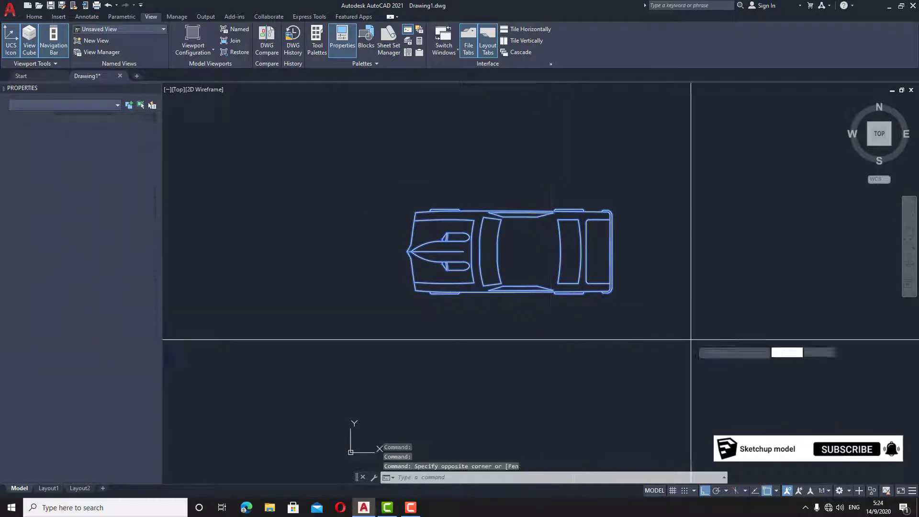
left_click(685, 339)
scroll(665, 371, "down", 6)
left_click(684, 316)
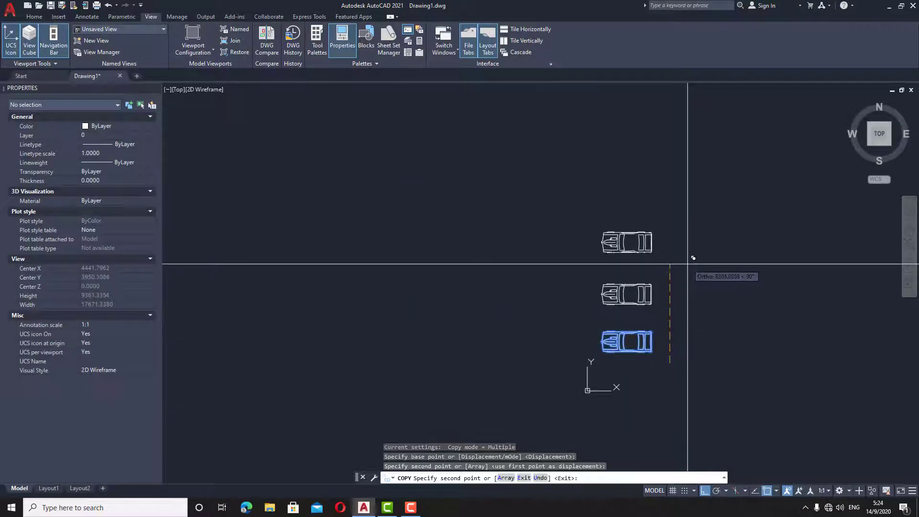
left_click(691, 264)
key("Escape")
Set the middle car block's visibility state to elevation
scroll(611, 297, "up", 4)
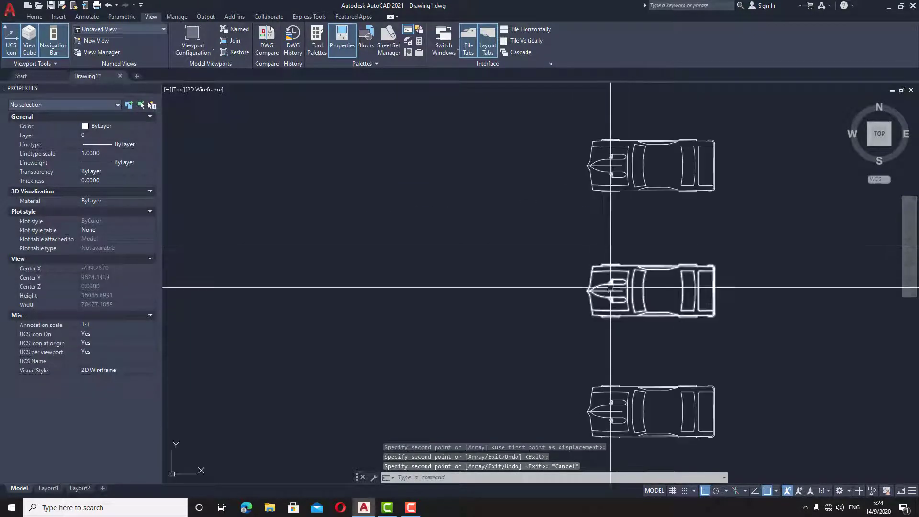
left_click(590, 286)
left_click(588, 291)
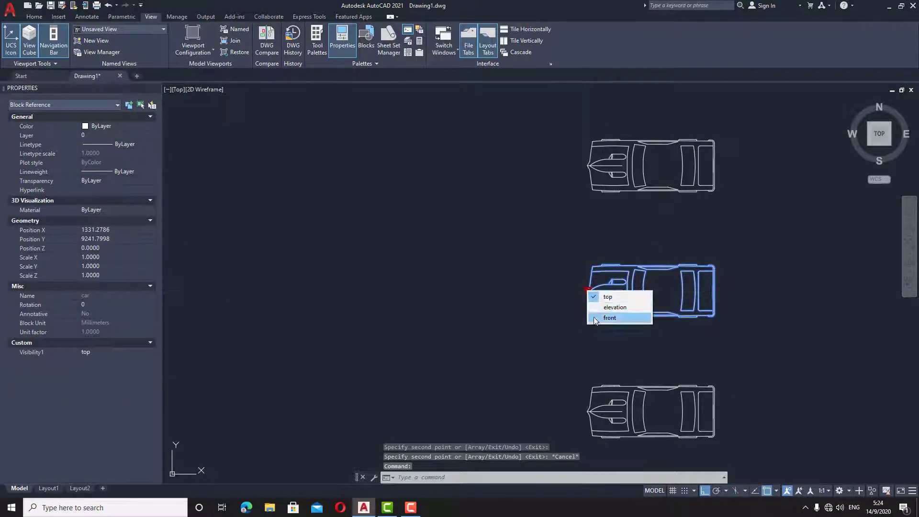
left_click(598, 308)
key("Escape")
Set the lowest car block's visibility state to front
middle_click_drag(602, 382, 581, 308)
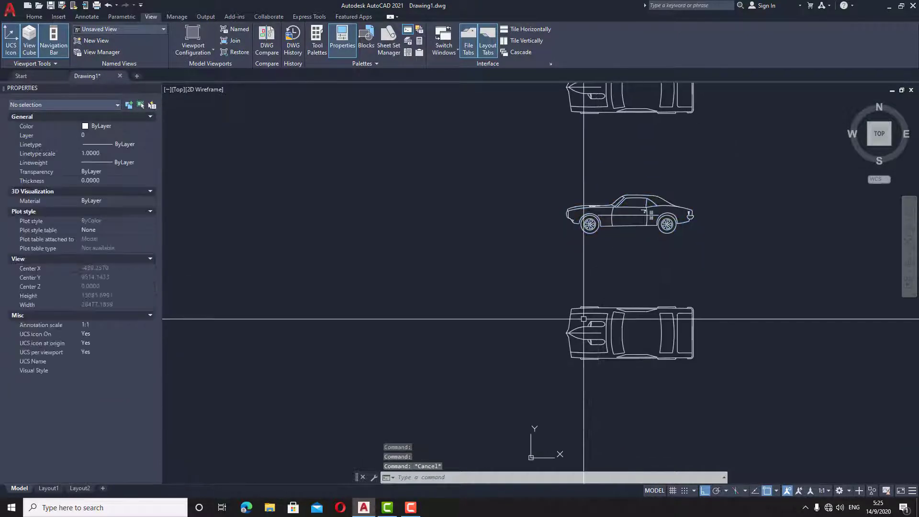
key("Escape")
left_click(581, 328)
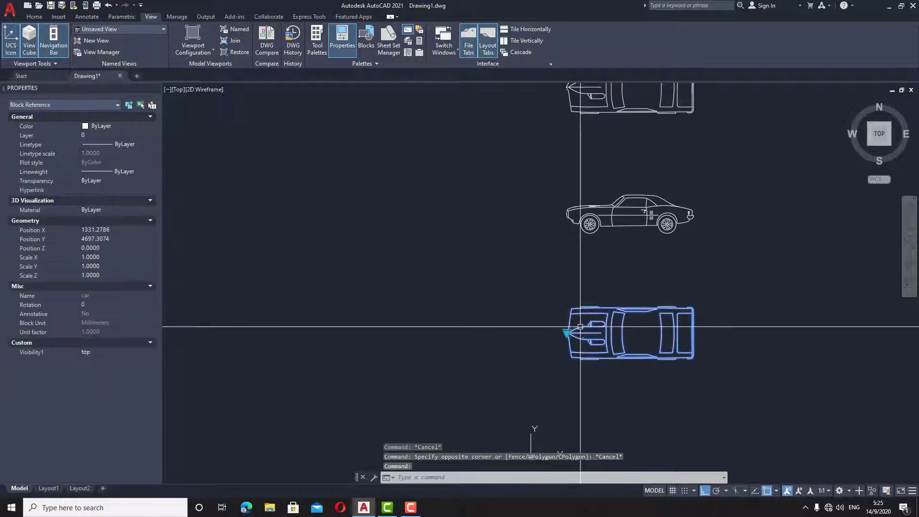
left_click(567, 333)
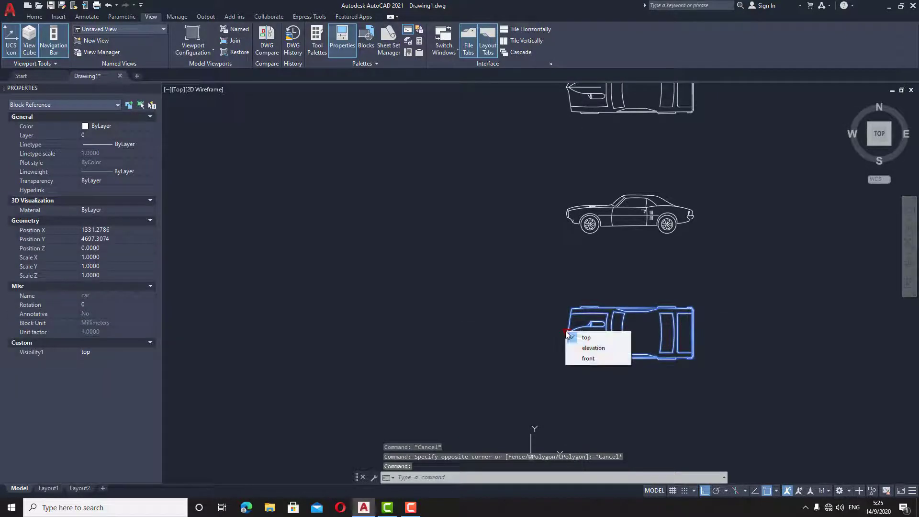
left_click(591, 359)
Move the front-view car horizontally so it sits beneath the side-view car
scroll(590, 304, "down", 3)
scroll(601, 312, "up", 2)
middle_click_drag(602, 312, 559, 344)
left_click(577, 356)
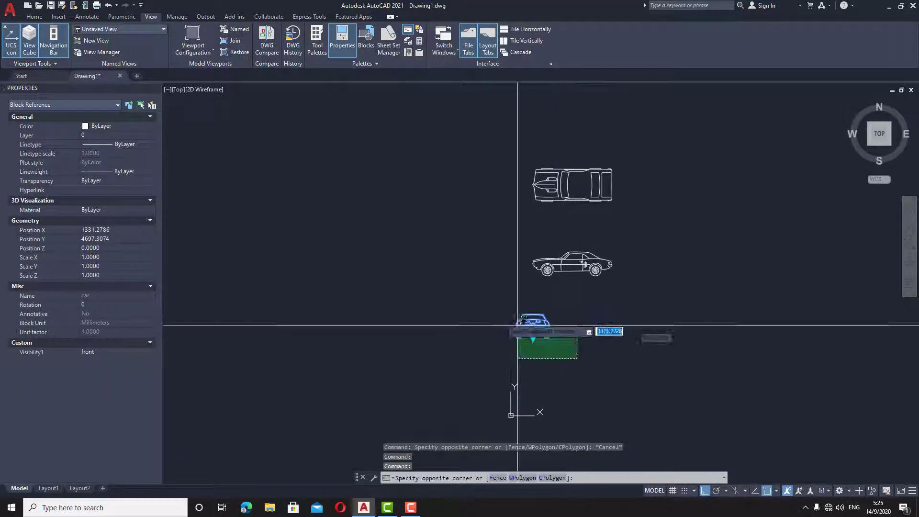
key("Return")
left_click(572, 329)
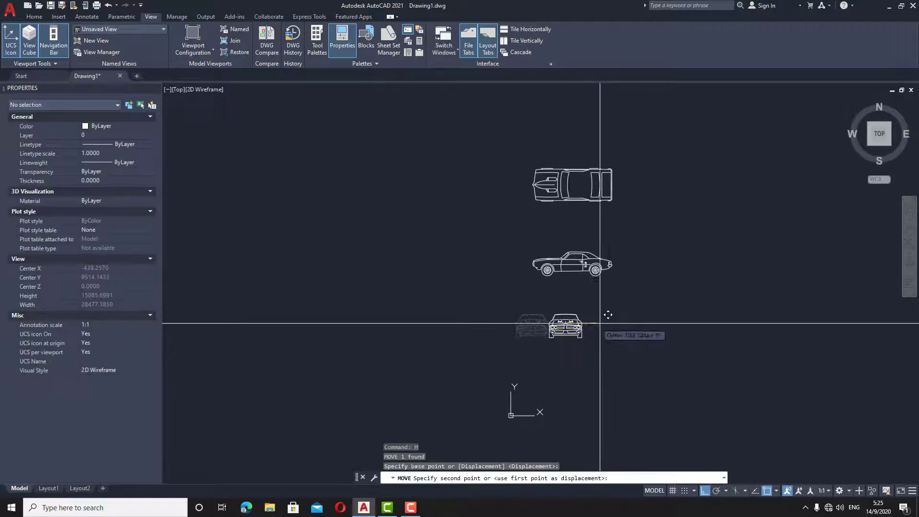
left_click(597, 317)
Explode all three car blocks into separate objects
left_click(692, 362)
left_click(479, 117)
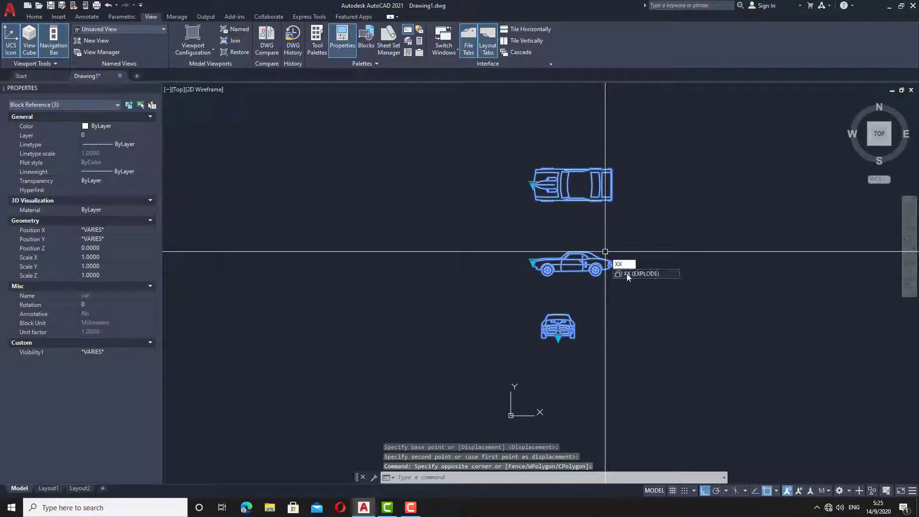
key("Return")
Check the exploded side, top and front car views by selecting their objects and clearing each selection
left_click(667, 287)
left_click(479, 237)
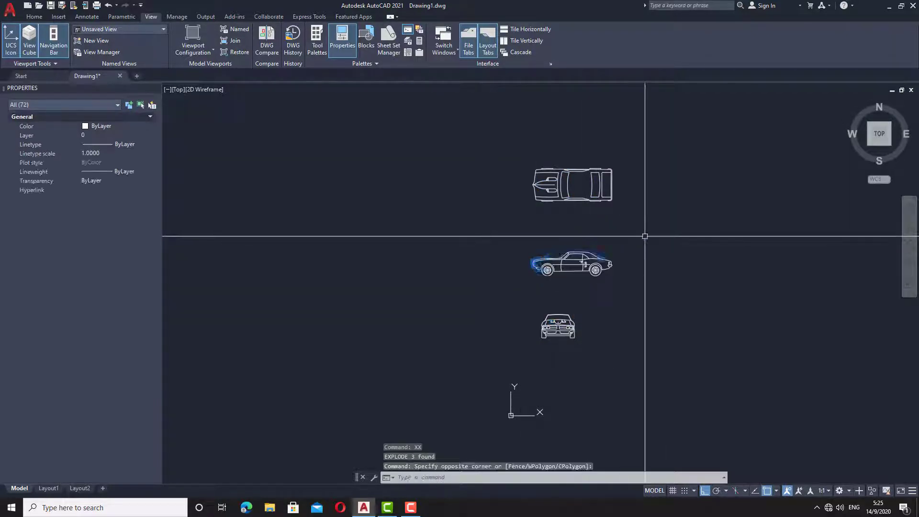
key("Escape")
left_click(645, 236)
left_click(455, 153)
key("Escape")
scroll(550, 277, "up", 3)
left_click(772, 279)
left_click(451, 180)
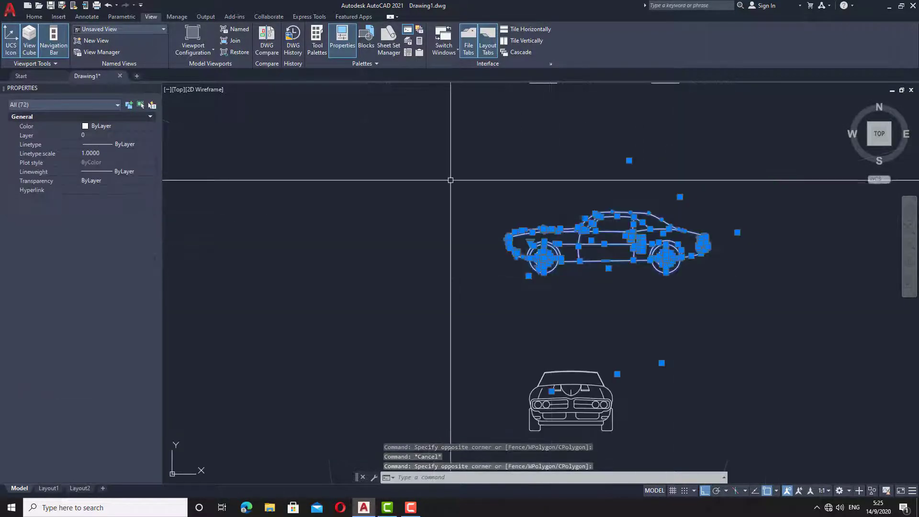
scroll(551, 211, "up", 5)
key("Escape")
scroll(529, 220, "down", 10)
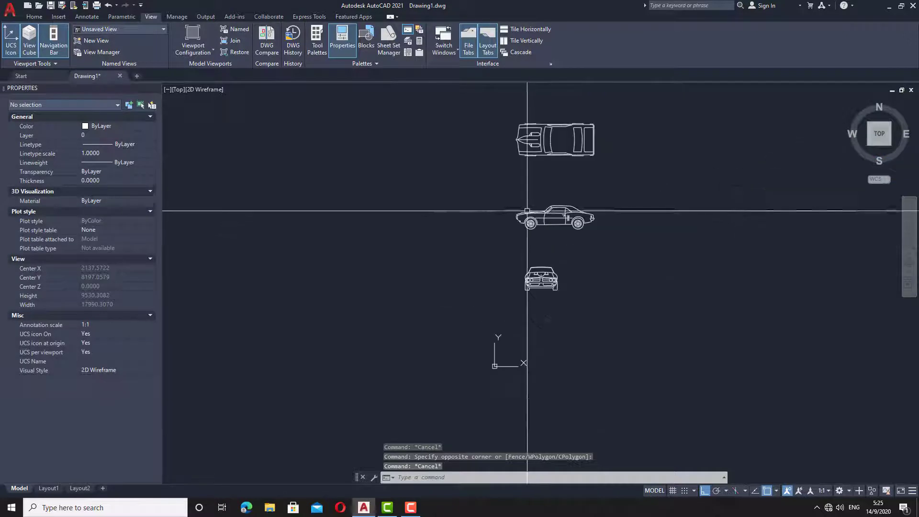
left_click(579, 322)
left_click(458, 252)
scroll(531, 237, "up", 3)
key("Escape")
scroll(533, 242, "down", 8)
middle_click_drag(551, 251, 562, 271)
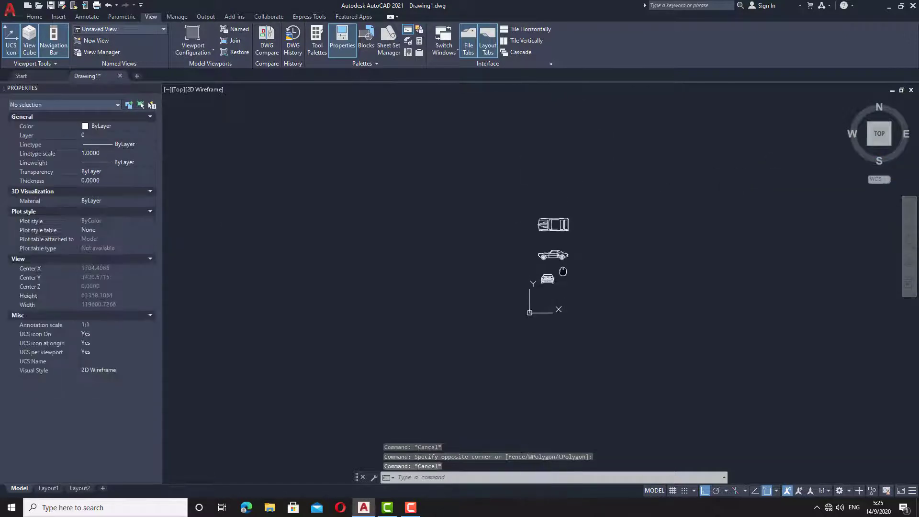
scroll(563, 271, "up", 2)
left_click(595, 283)
key("Escape")
Define a block named car from all three car views, in millimetres and set to open in the block editor
left_click(632, 314)
left_click(446, 156)
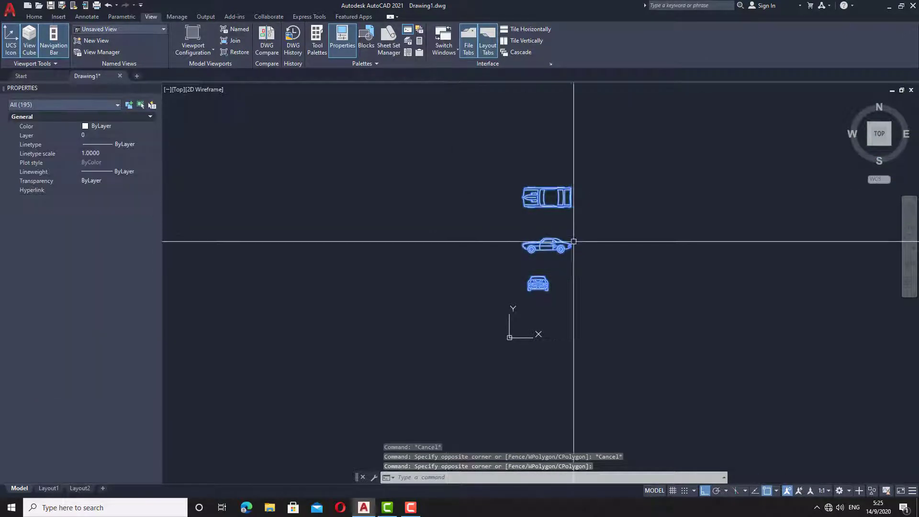
type("bl")
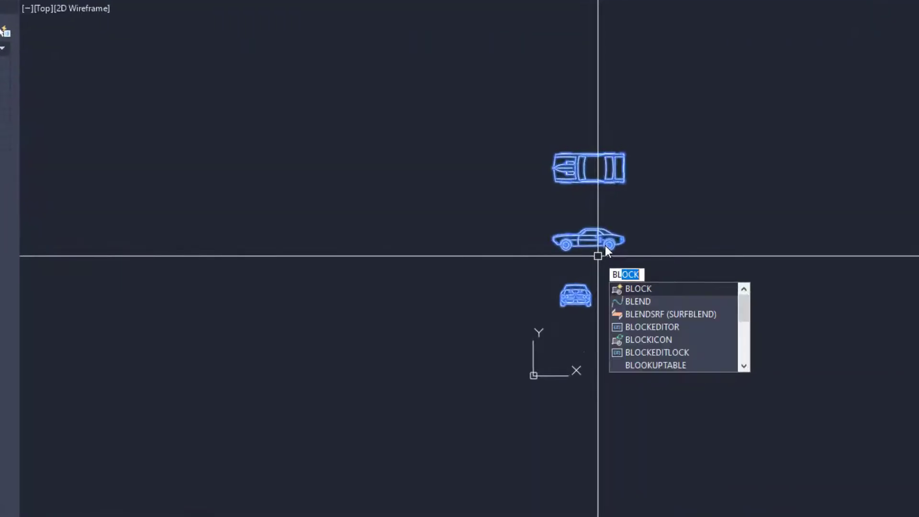
type("o")
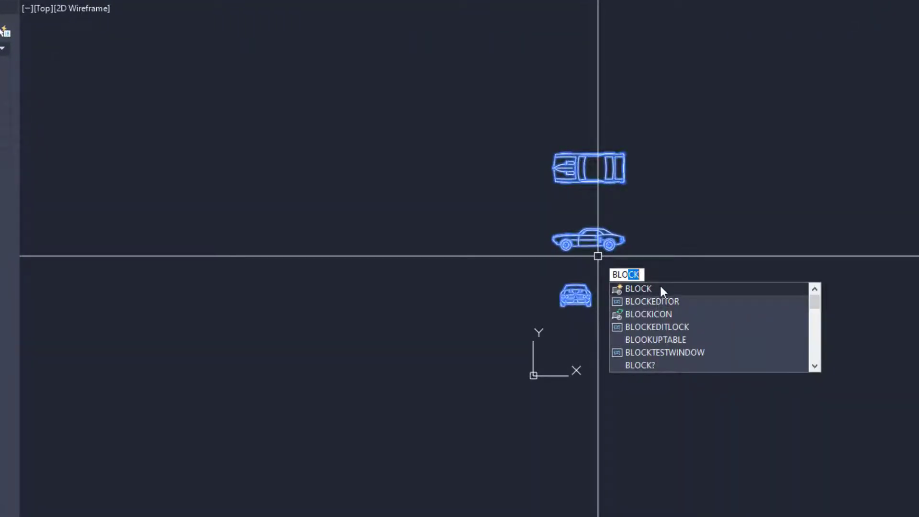
left_click(661, 287)
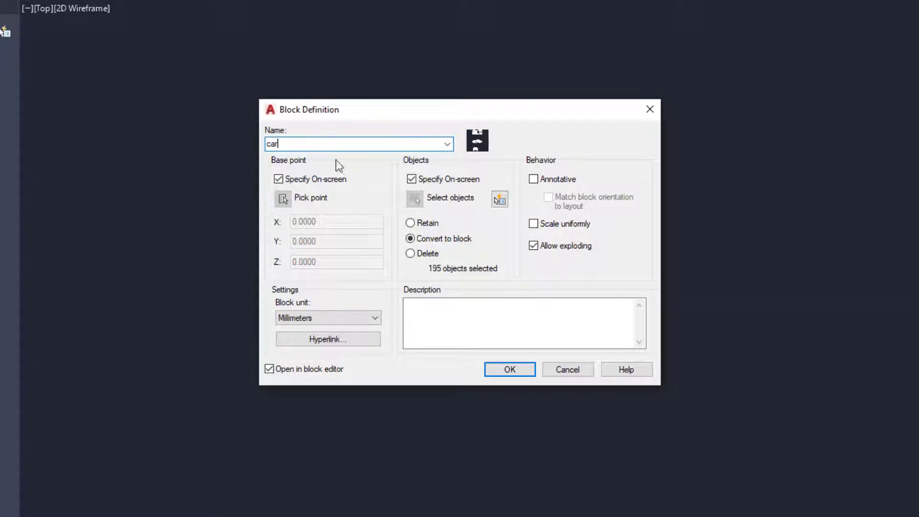
left_click(502, 371)
left_click(486, 260)
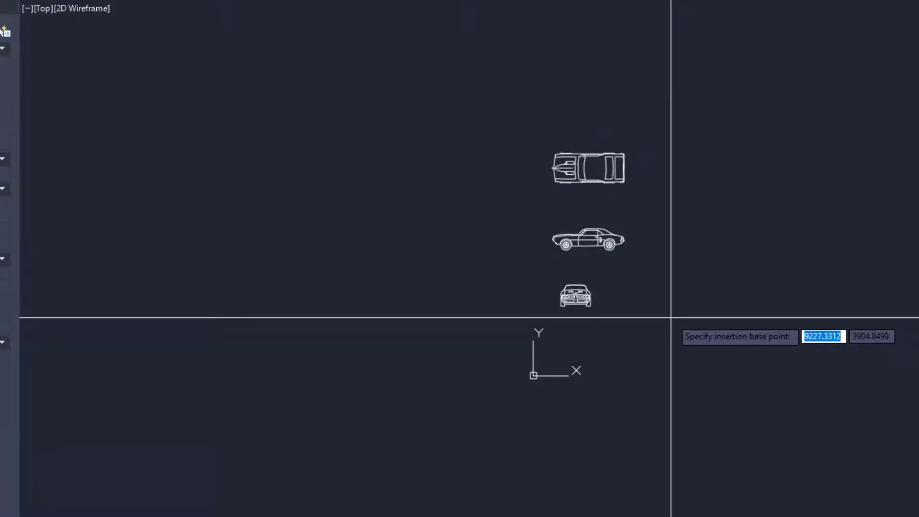
Place the block's base point at the top-view car's nose tip and select all three car views as its objects
scroll(605, 201, "up", 10)
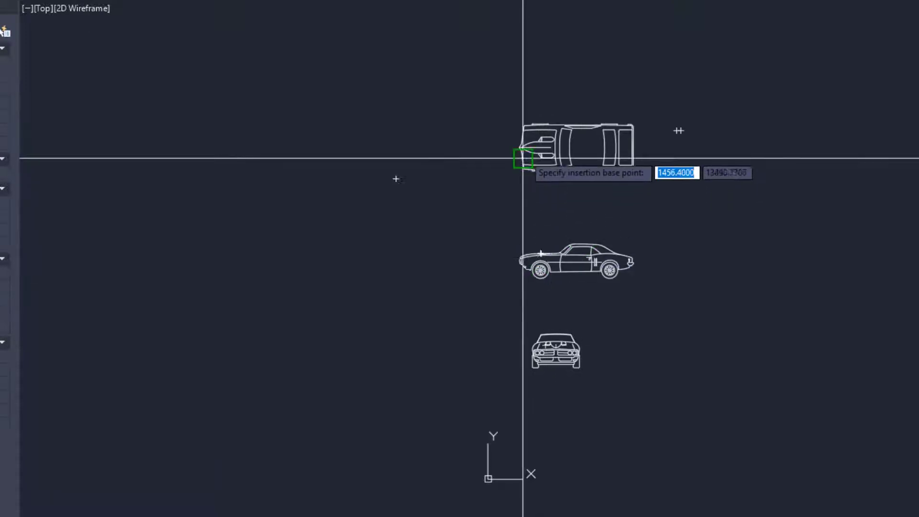
scroll(335, 247, "up", 5)
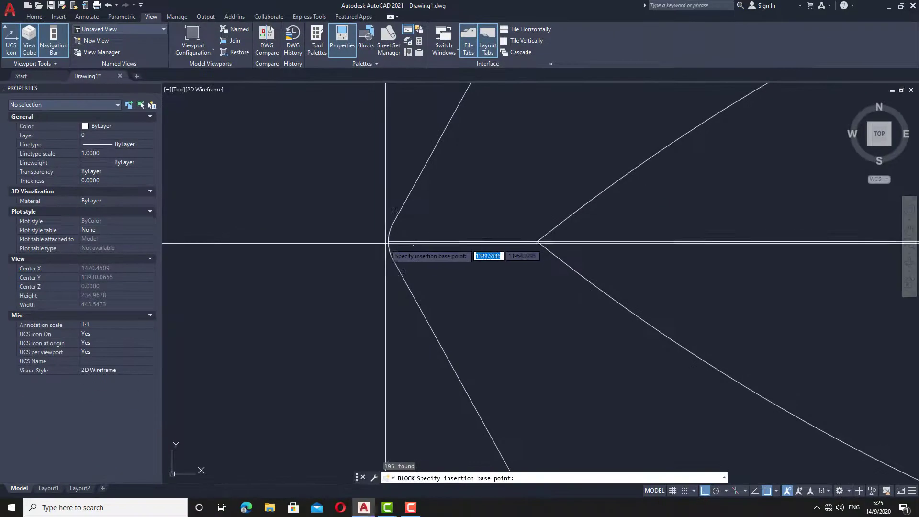
left_click(337, 244)
scroll(388, 241, "down", 10)
left_click(523, 349)
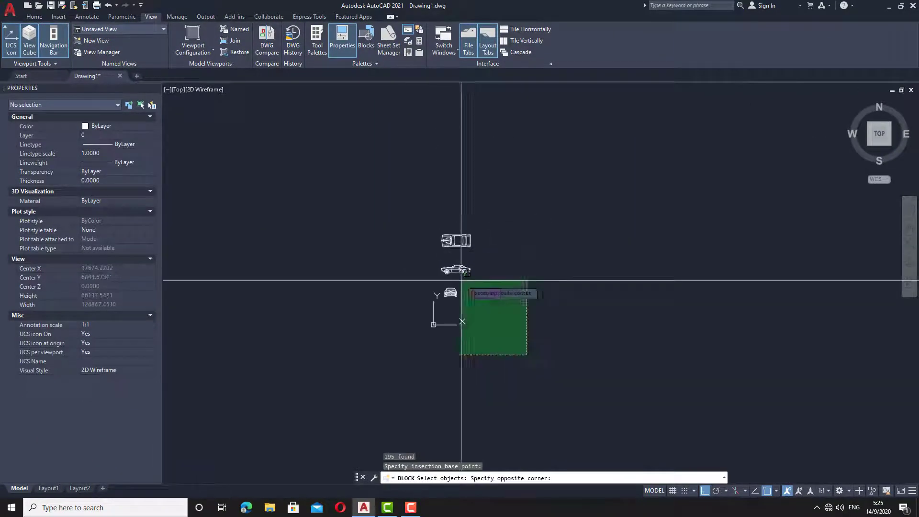
left_click(419, 184)
key("Return")
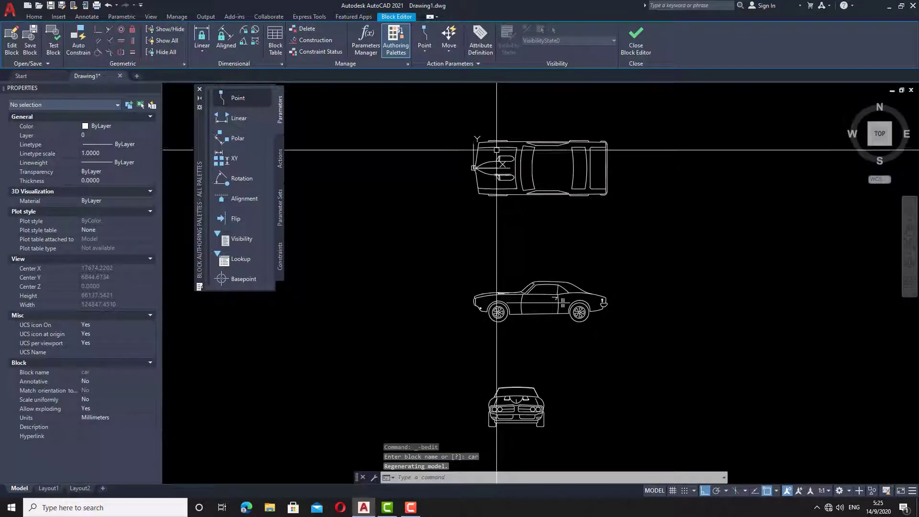
Add a visibility parameter at the nose tip of the top-view car
scroll(530, 156, "up", 3)
scroll(530, 156, "down", 5)
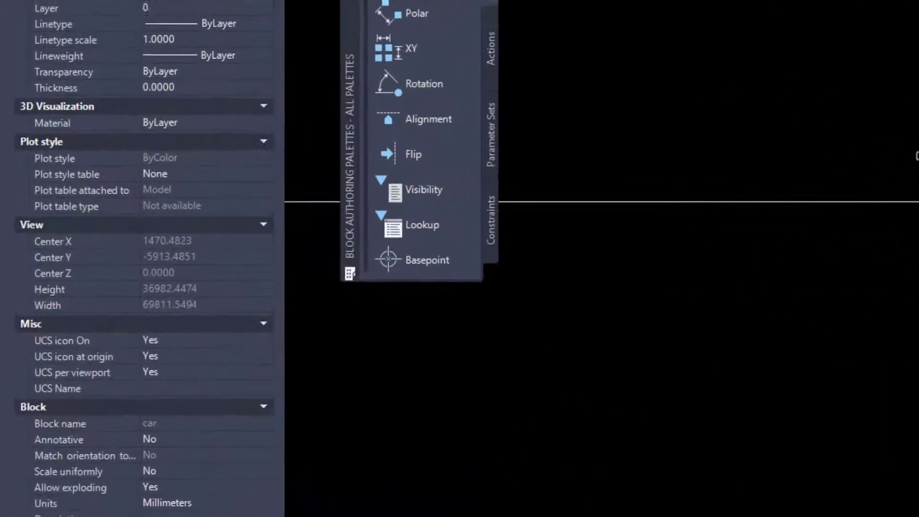
left_click(428, 187)
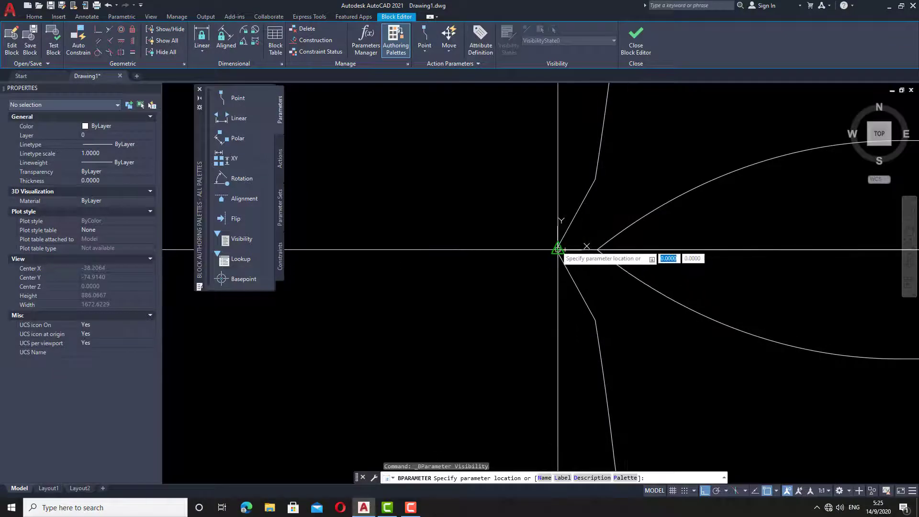
left_click(559, 254)
Open the visibility parameter's states and rename the default state as top
scroll(612, 240, "down", 8)
scroll(611, 239, "down", 5)
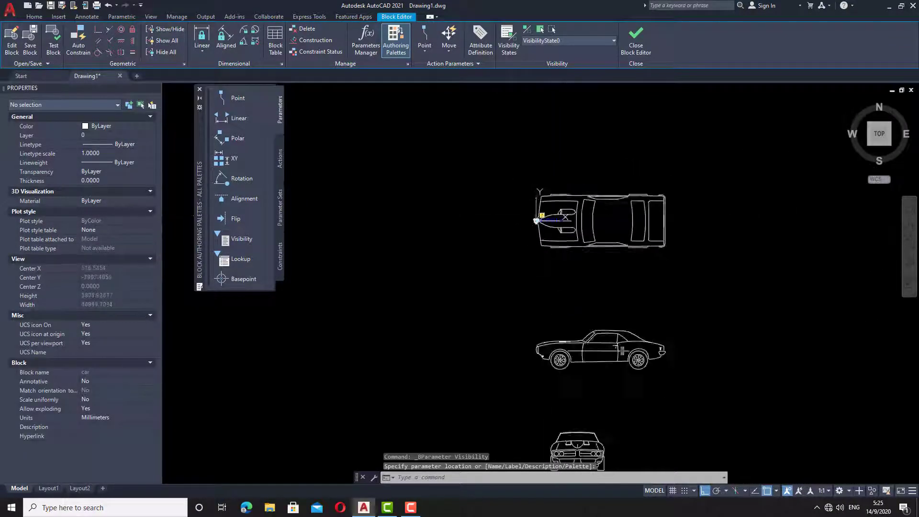
scroll(551, 209, "up", 2)
middle_click_drag(567, 201, 549, 209)
left_click(531, 214)
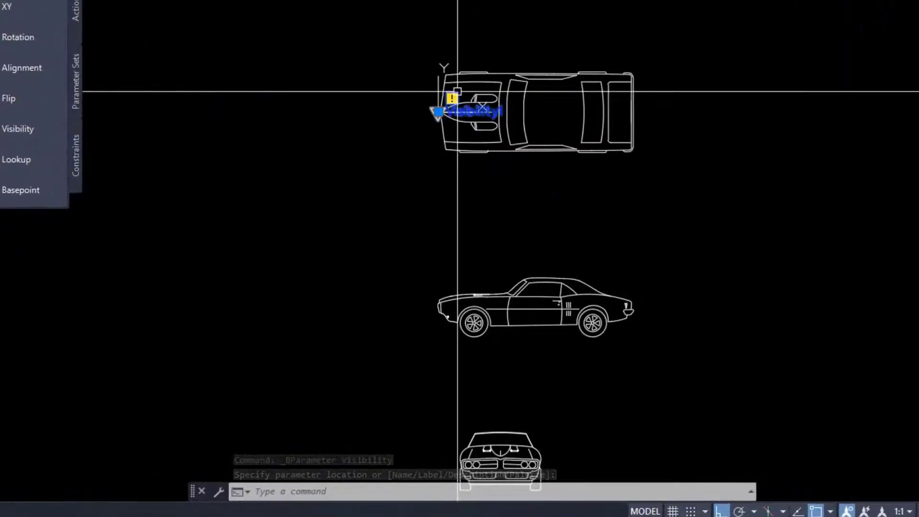
double_click(457, 91)
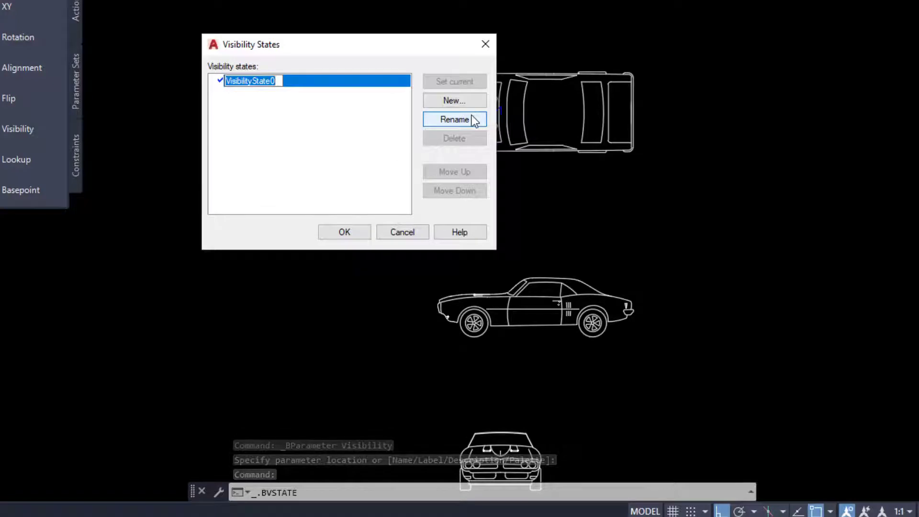
type("top")
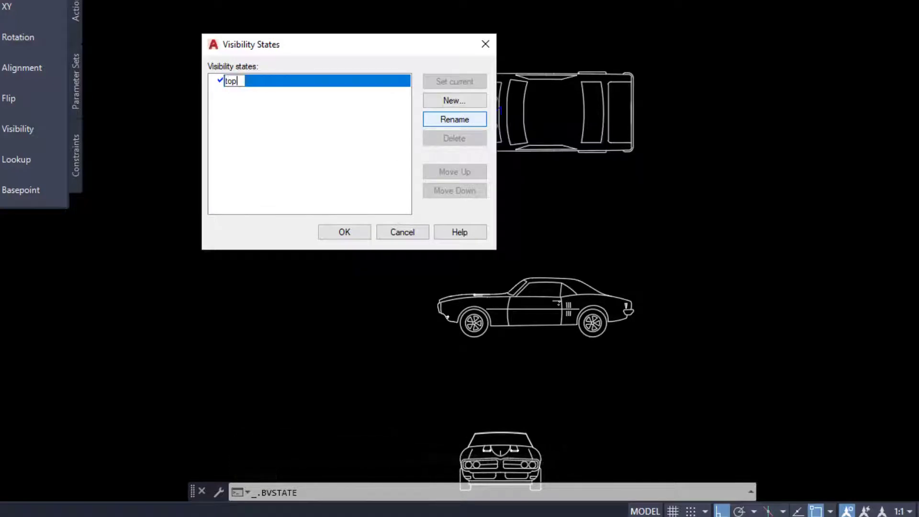
Add two visibility states named elevation and front, leaving the visibility of existing objects unchanged, and accept the state list
left_click(461, 100)
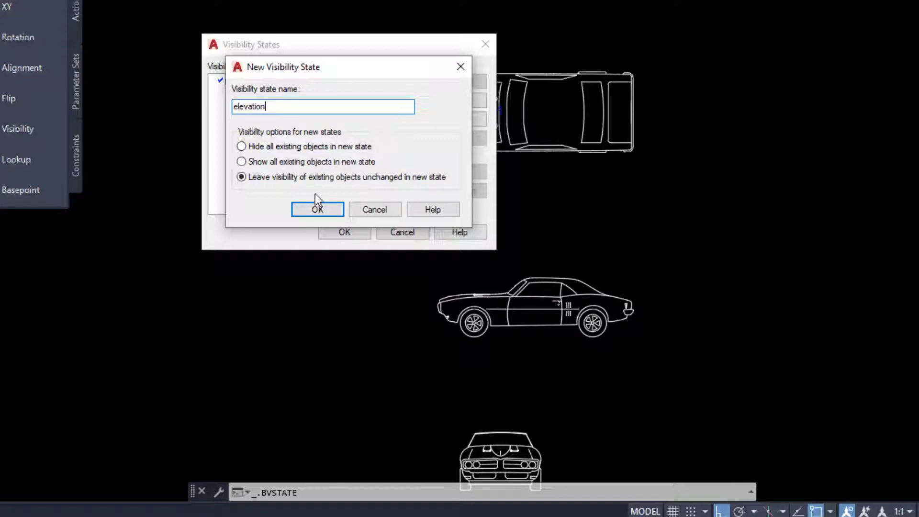
left_click(318, 211)
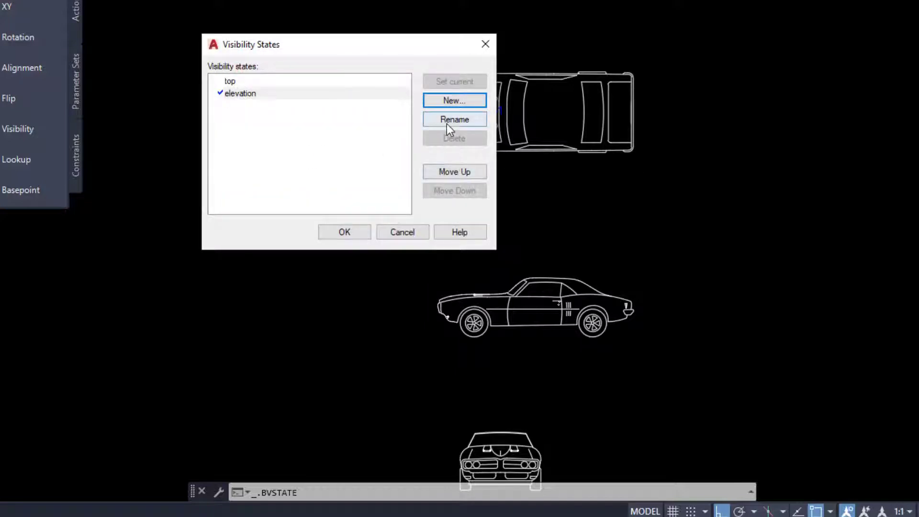
left_click(455, 101)
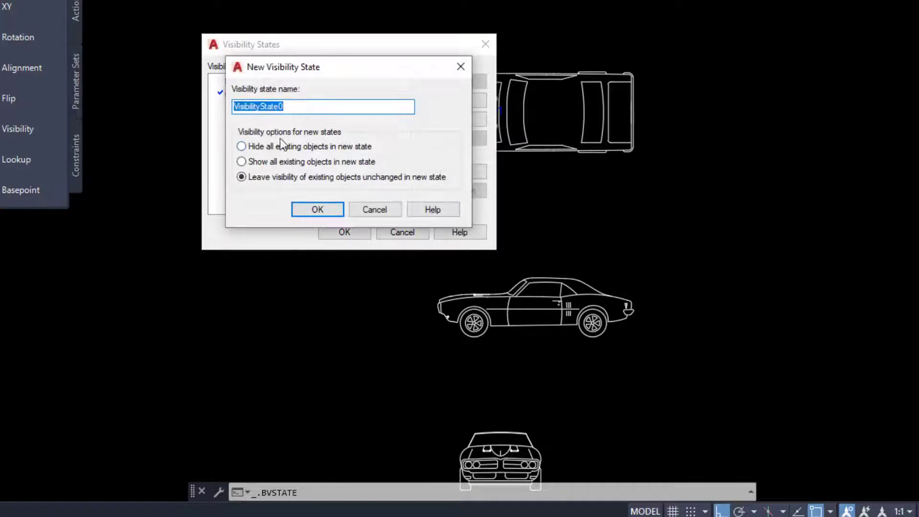
type("front")
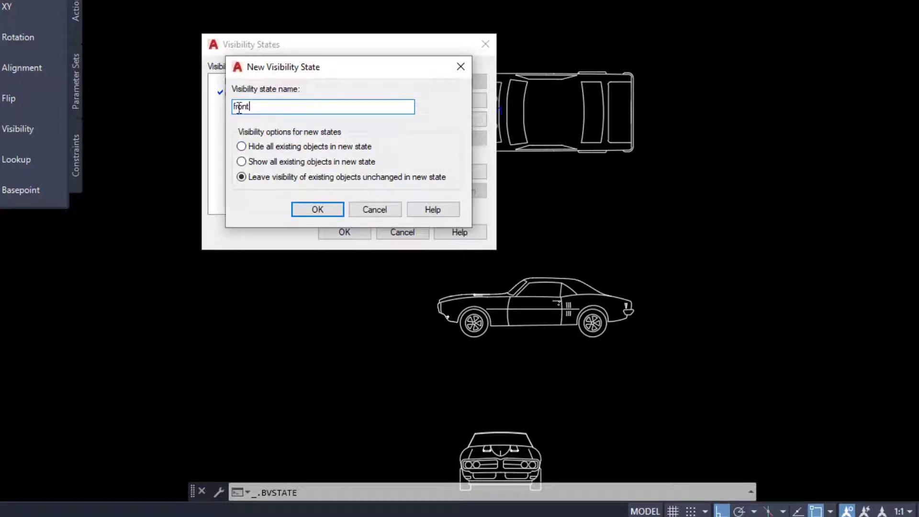
left_click(320, 211)
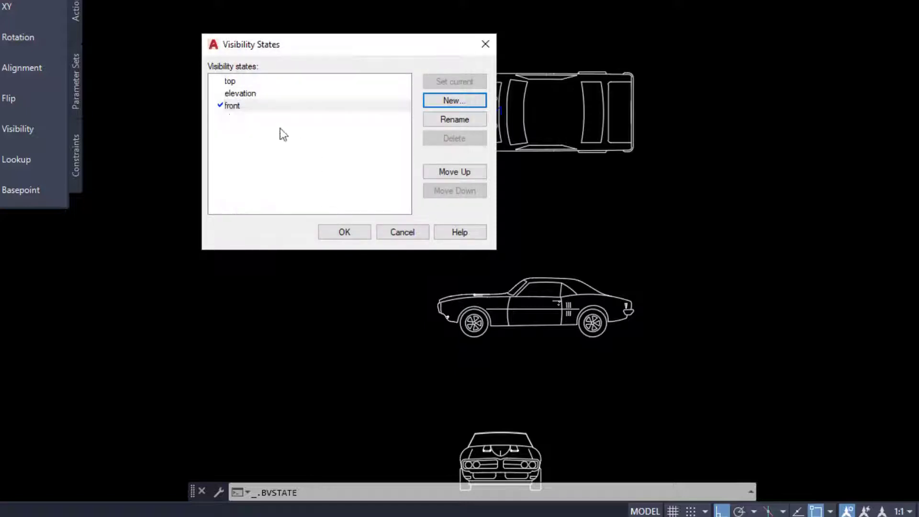
left_click(231, 82)
left_click(235, 93)
left_click(238, 106)
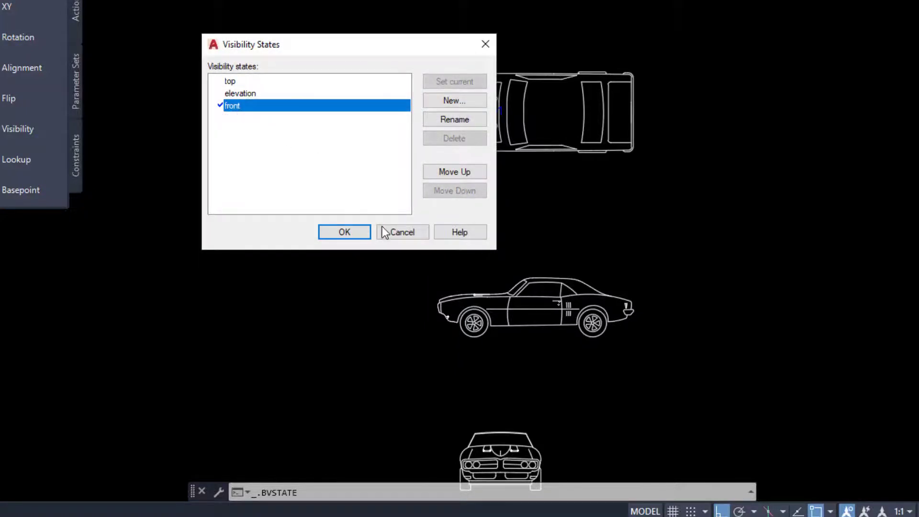
left_click(345, 232)
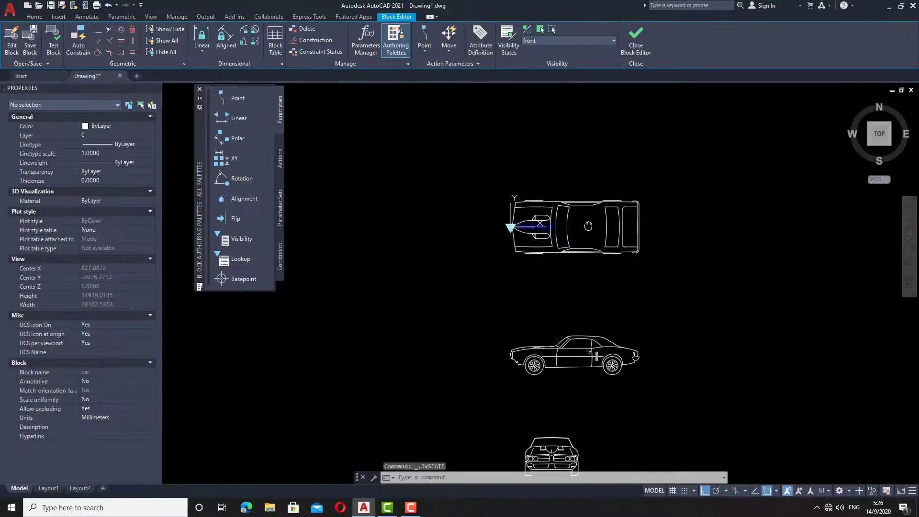
left_click(588, 40)
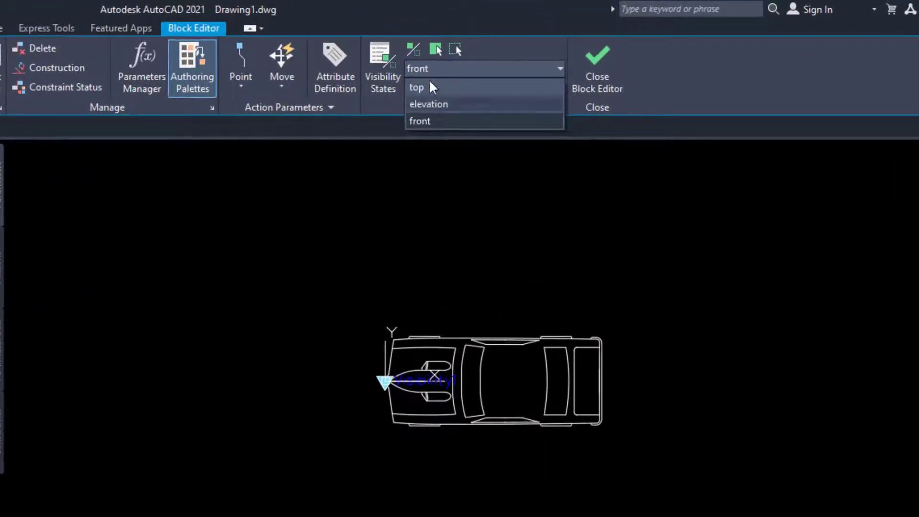
left_click(411, 258)
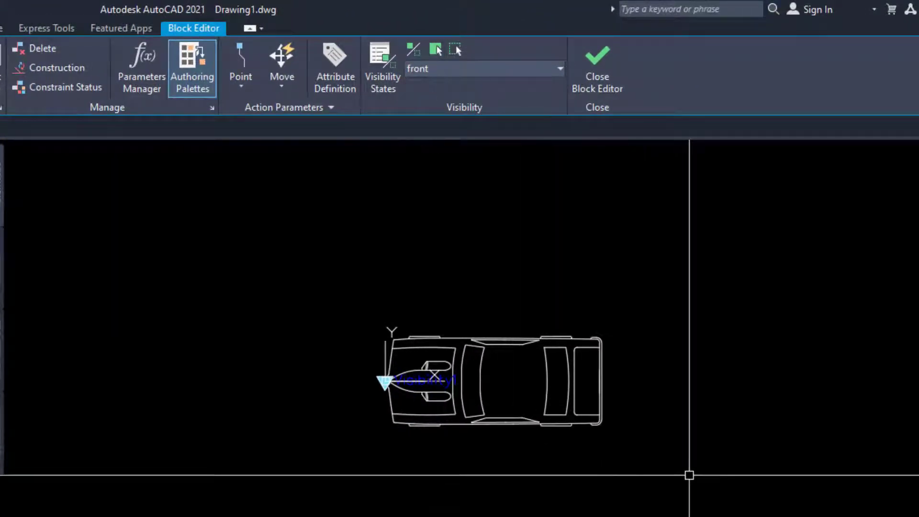
middle_click_drag(610, 509, 578, 436)
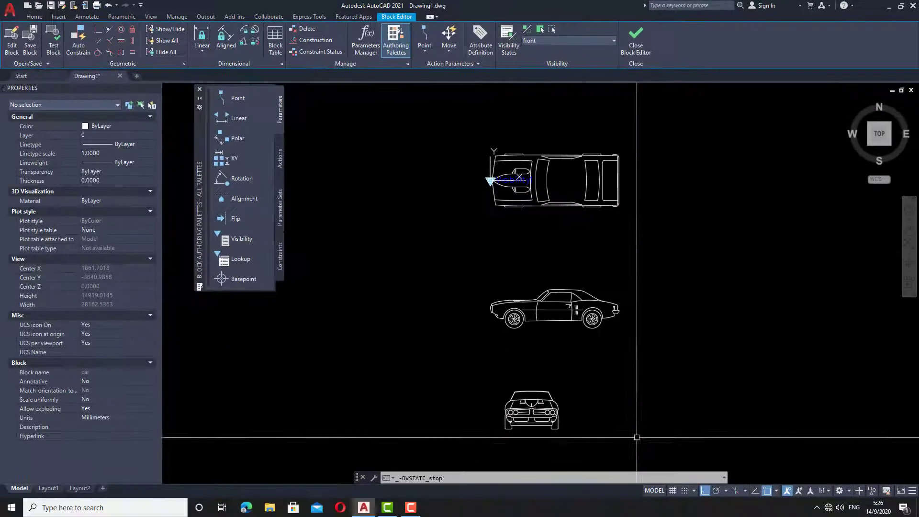
left_click(640, 441)
left_click(414, 275)
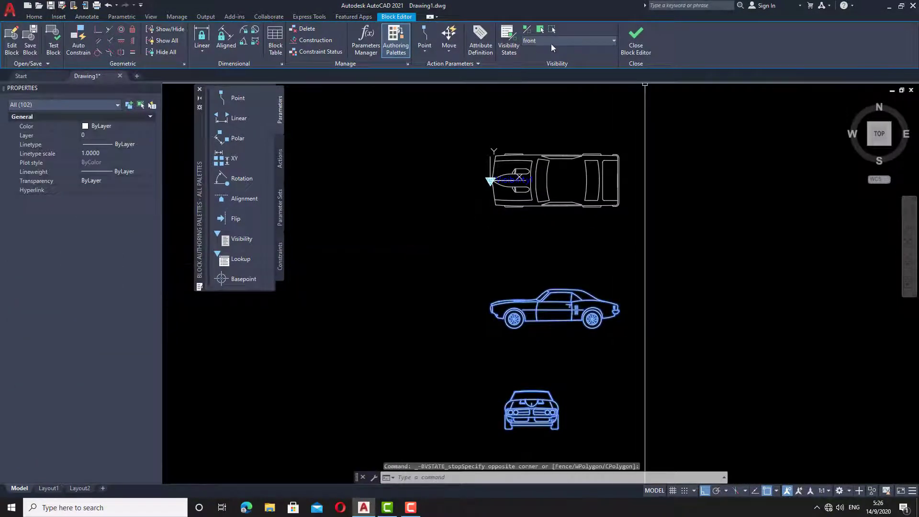
key("Escape")
key("Escape")
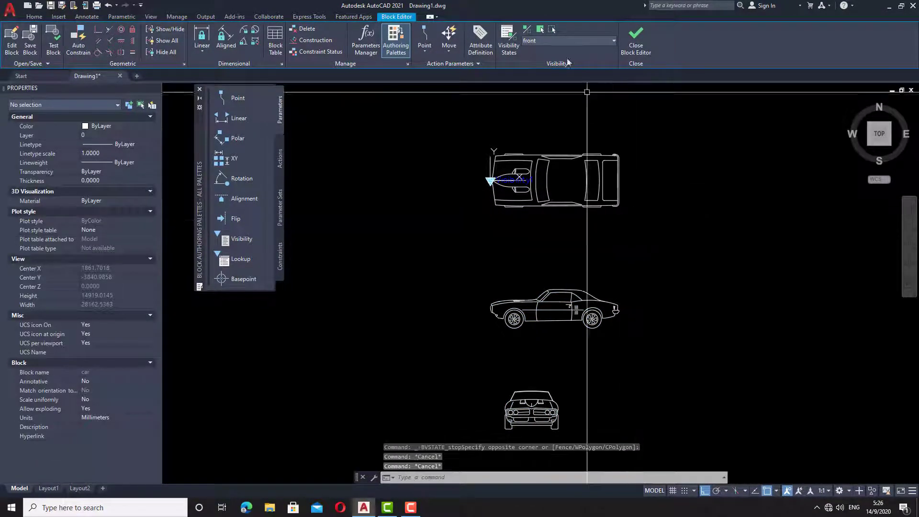
Make the top state current and hide the side-view and front-view cars in that state
left_click(559, 41)
left_click(540, 51)
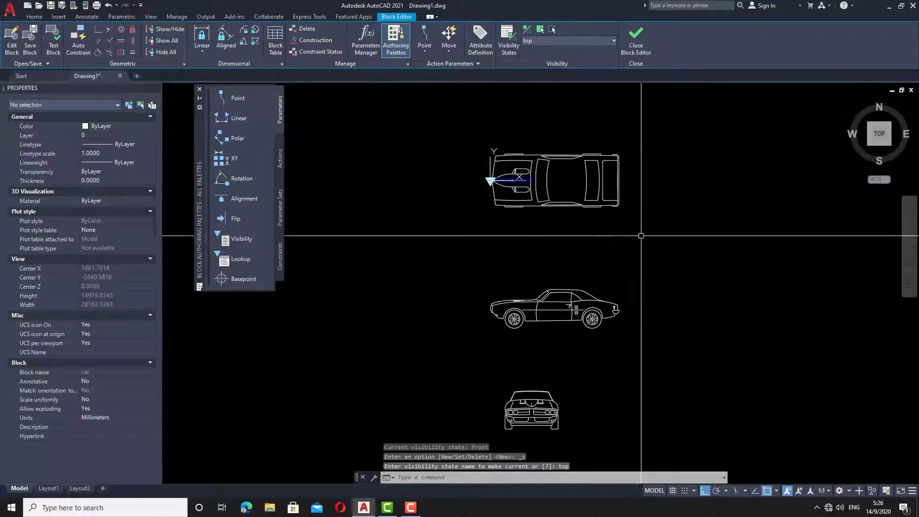
left_click(656, 439)
left_click(401, 267)
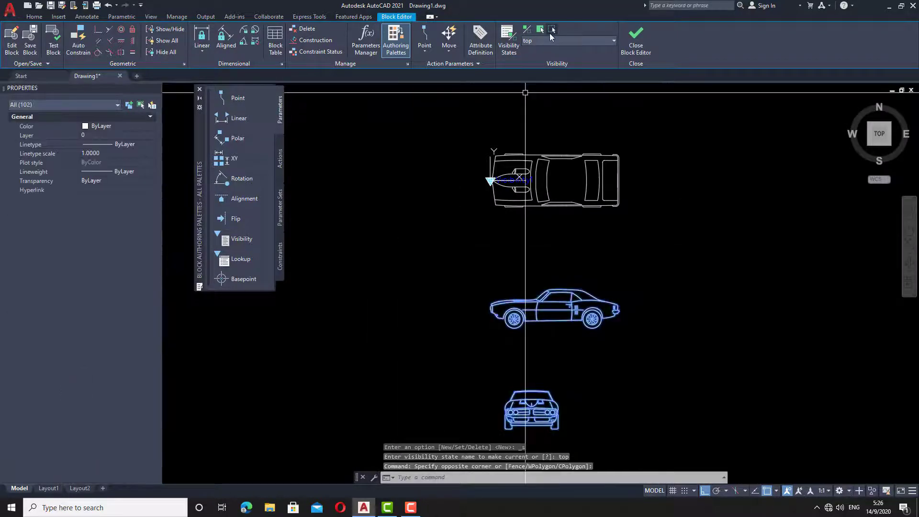
left_click(551, 30)
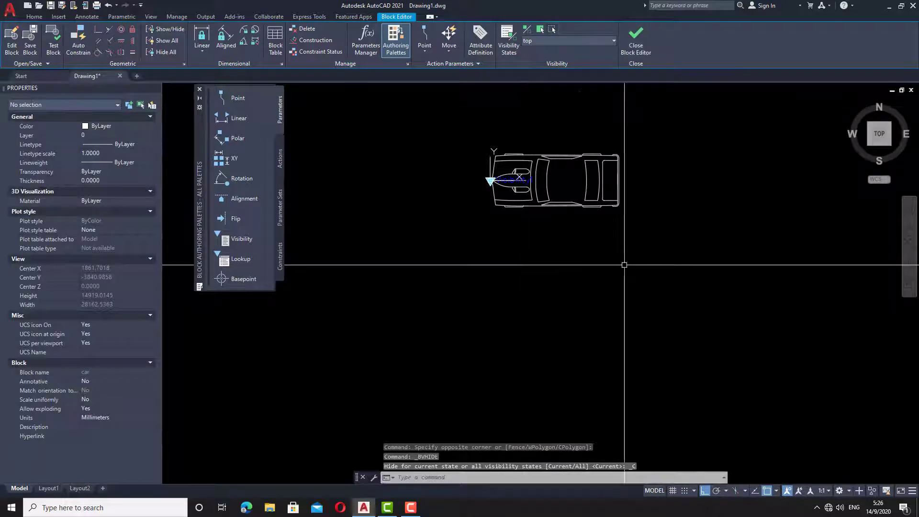
Make the elevation state current and hide the top-view and front-view cars in that state
middle_click_drag(616, 211, 619, 232)
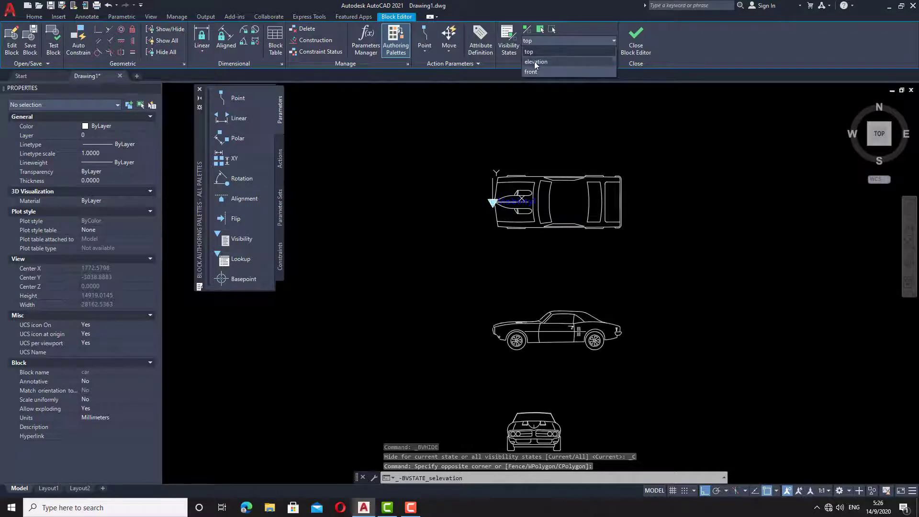
left_click(535, 62)
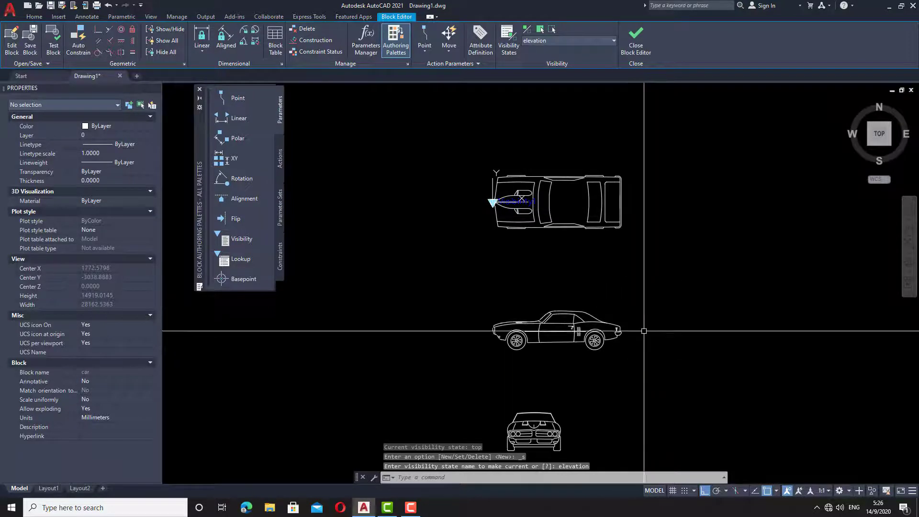
left_click(659, 254)
left_click(452, 127)
middle_click_drag(597, 311, 601, 224)
left_click(675, 408)
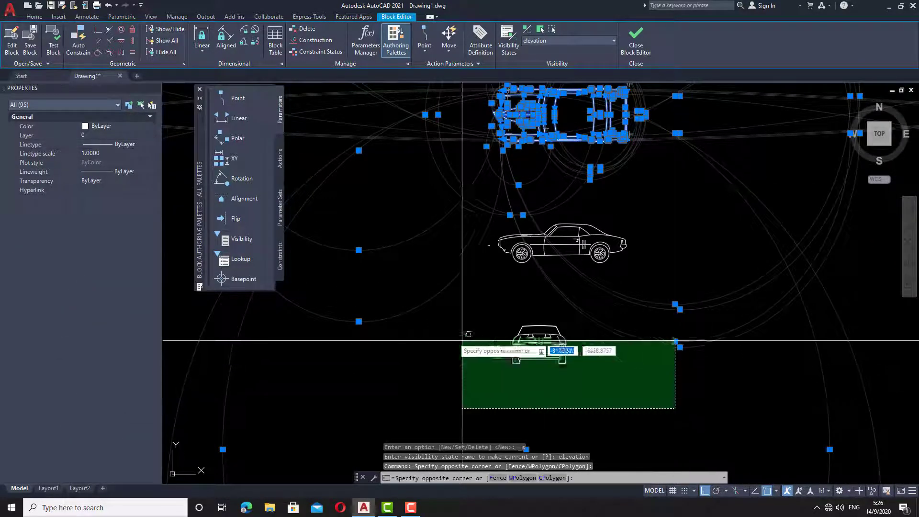
left_click(463, 341)
middle_click_drag(596, 193, 598, 219)
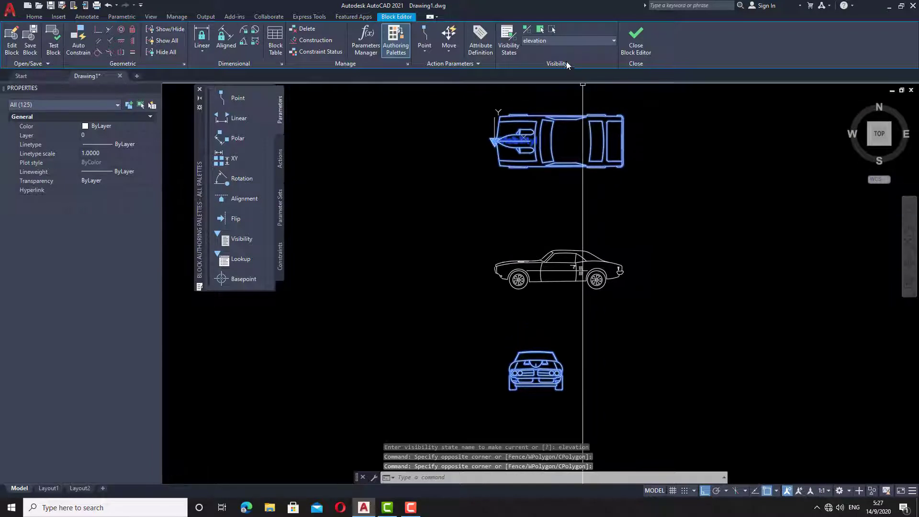
left_click(552, 30)
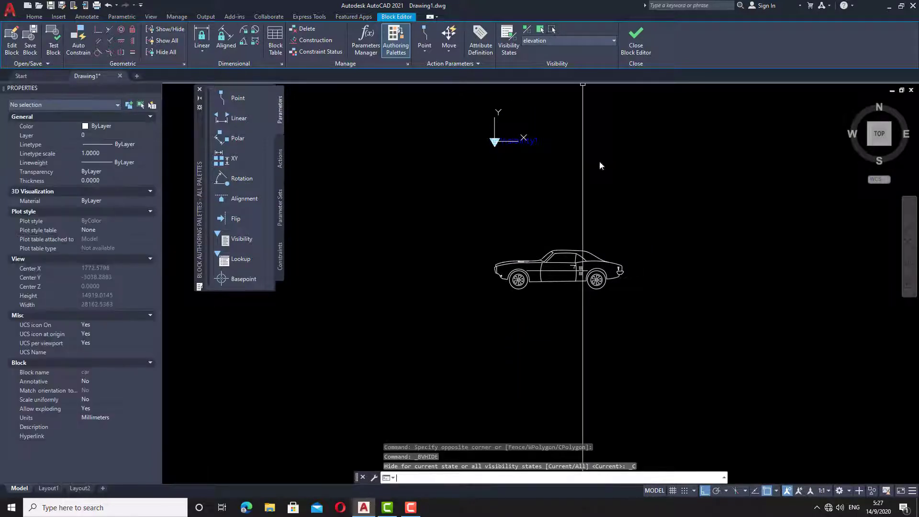
Make the front state current and hide the top-view and side-view cars in that state
left_click(570, 42)
left_click(546, 72)
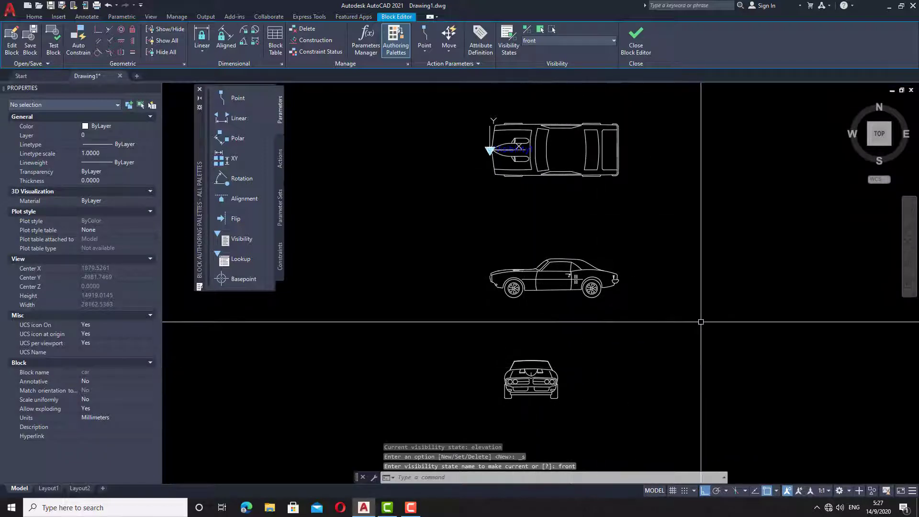
left_click(703, 312)
left_click(424, 97)
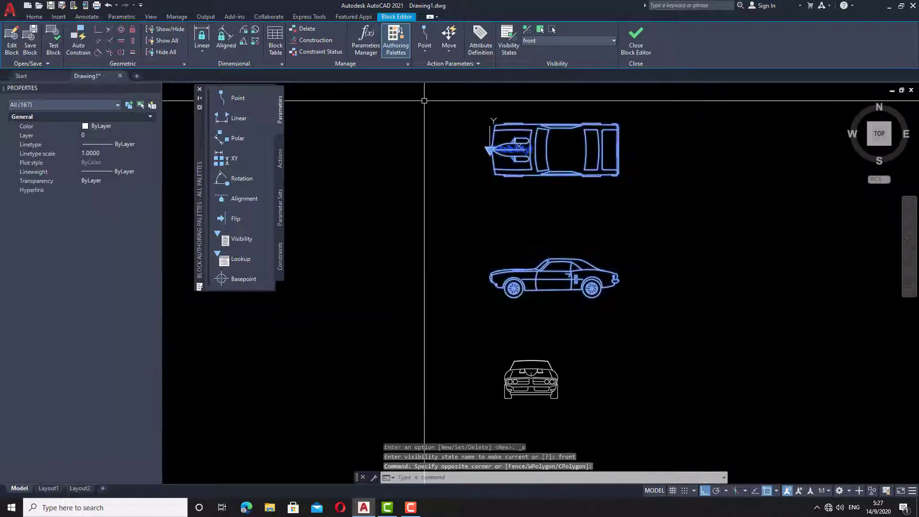
left_click(550, 30)
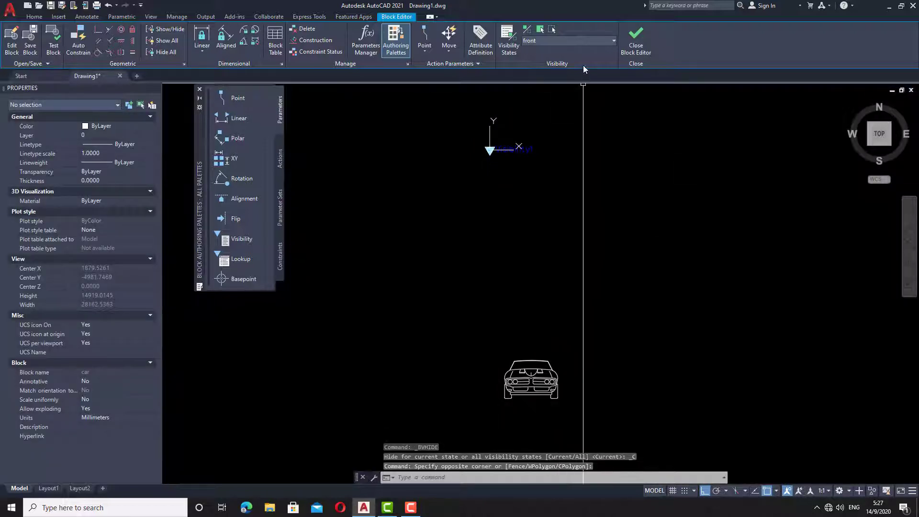
Make the top state current and test the block by switching its visibility to elevation and front, and close the test
left_click(583, 42)
left_click(554, 52)
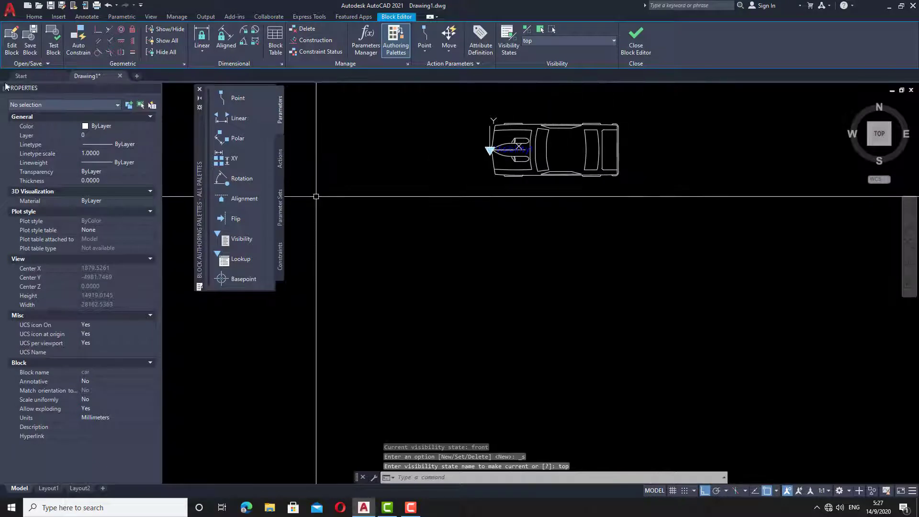
left_click(52, 43)
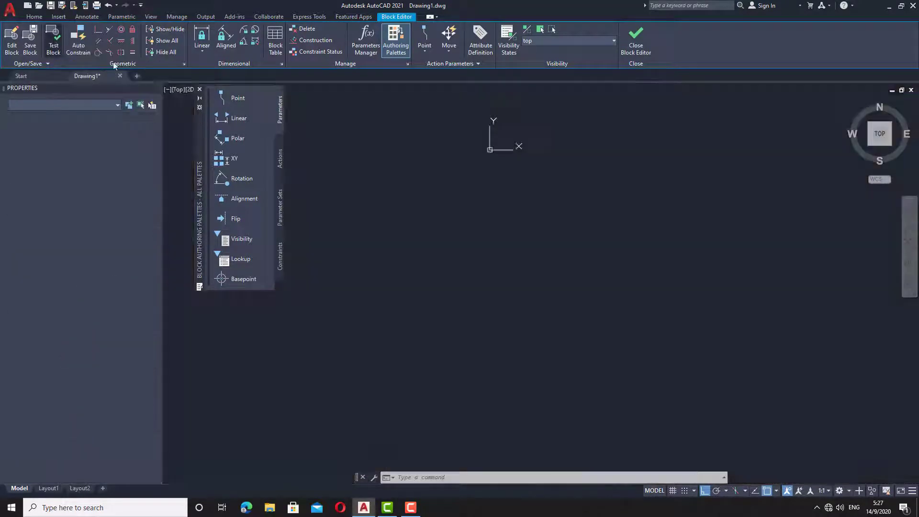
scroll(499, 232, "up", 4)
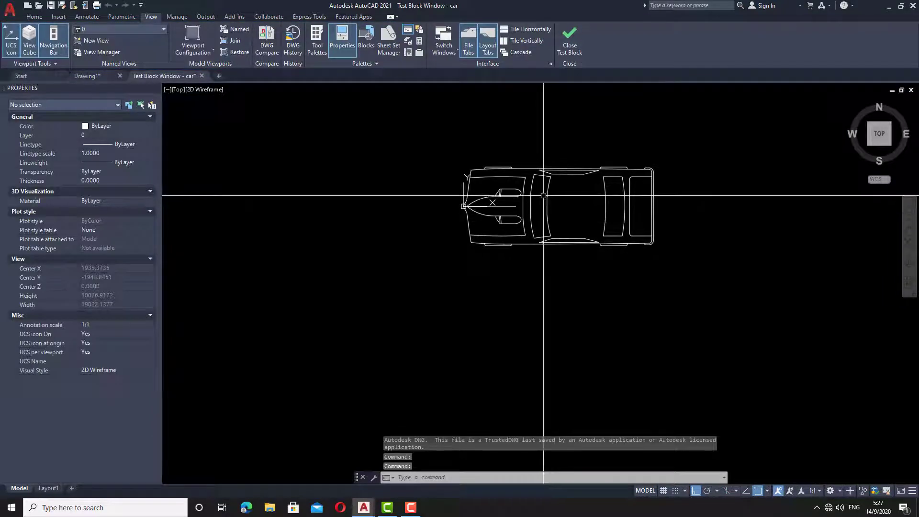
left_click(538, 196)
left_click(463, 207)
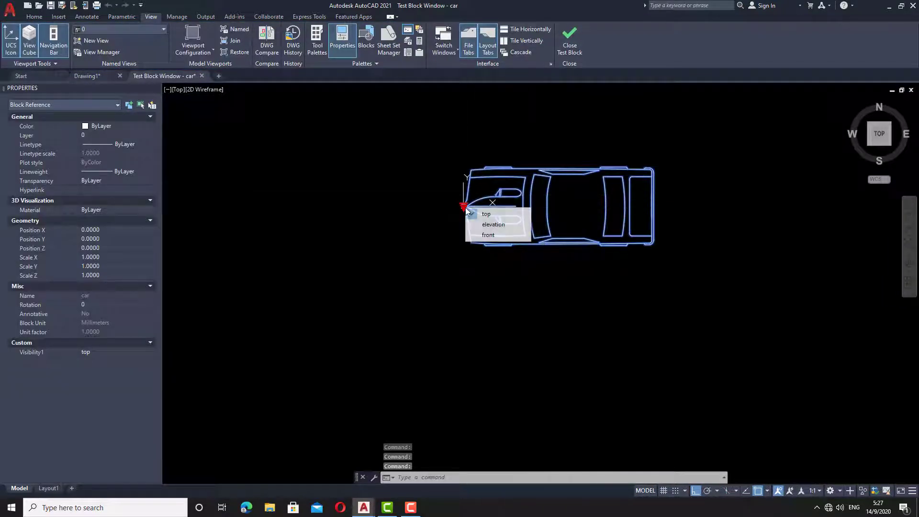
left_click(481, 225)
scroll(489, 205, "down", 5)
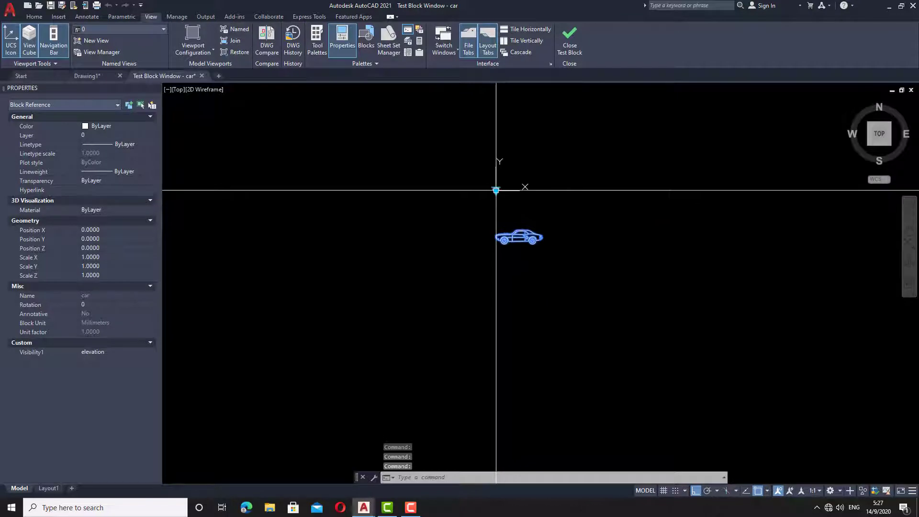
left_click(496, 190)
left_click(503, 221)
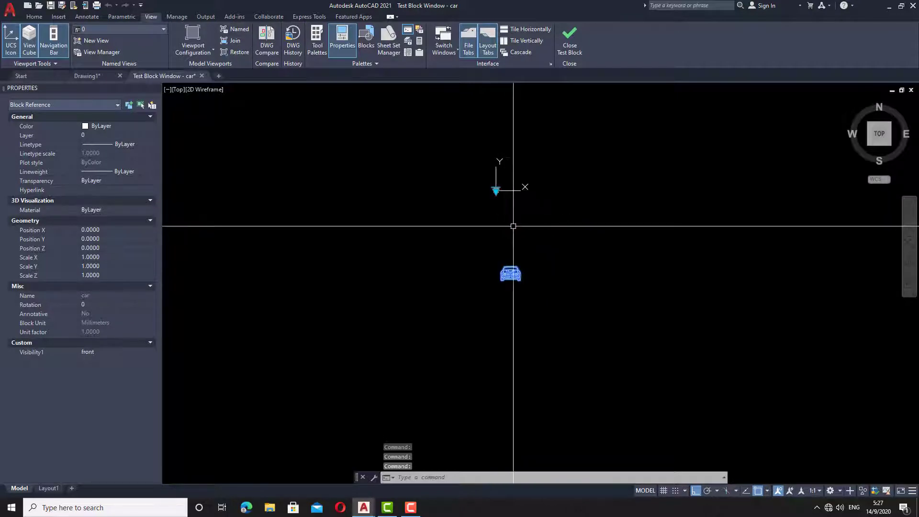
left_click(568, 41)
Make the elevation visibility state current in the block editor
scroll(522, 187, "up", 3)
scroll(522, 191, "down", 3)
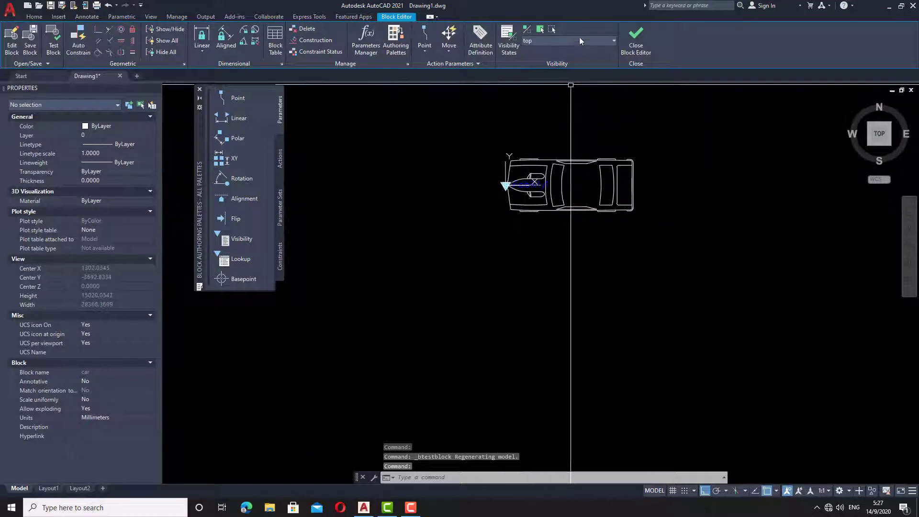
left_click(576, 40)
left_click(542, 64)
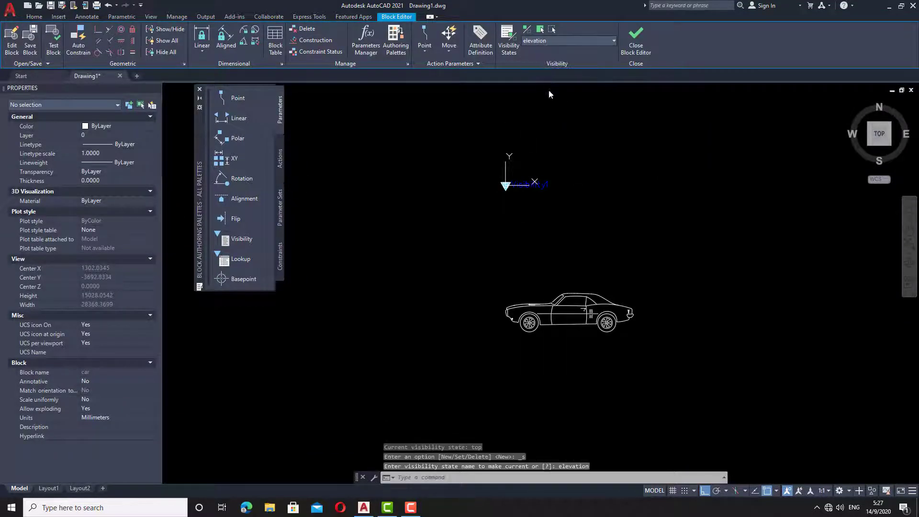
Move the whole side-view car so that the tip of its front bumper sits on the block's base point
left_click(708, 370)
left_click(335, 259)
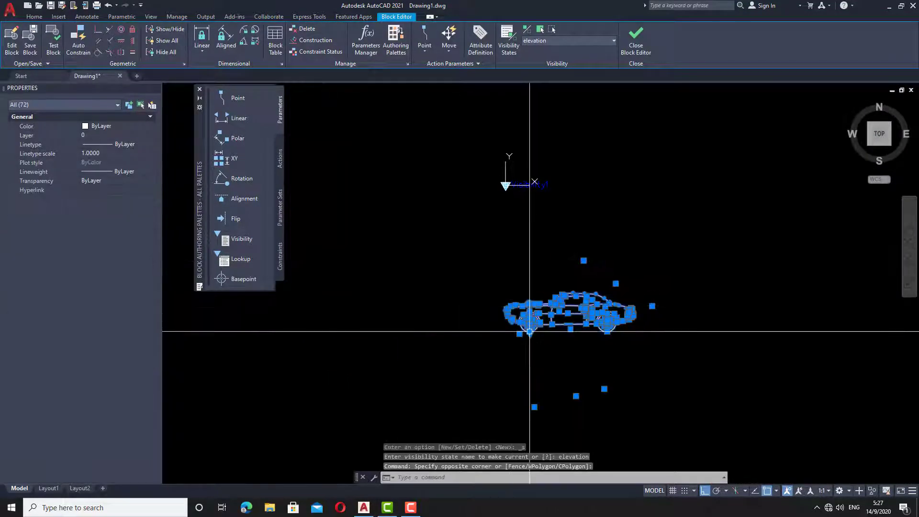
type("m")
key("Return")
scroll(521, 328, "up", 10)
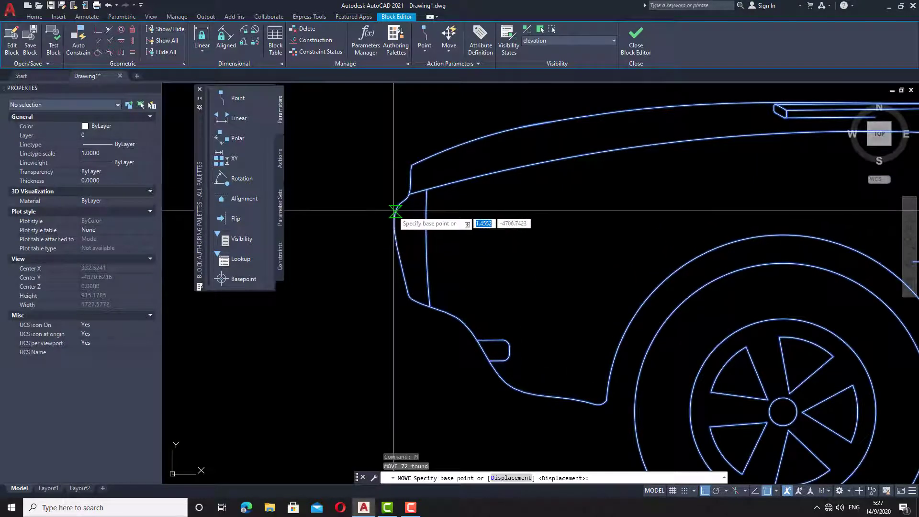
scroll(393, 227, "down", 4)
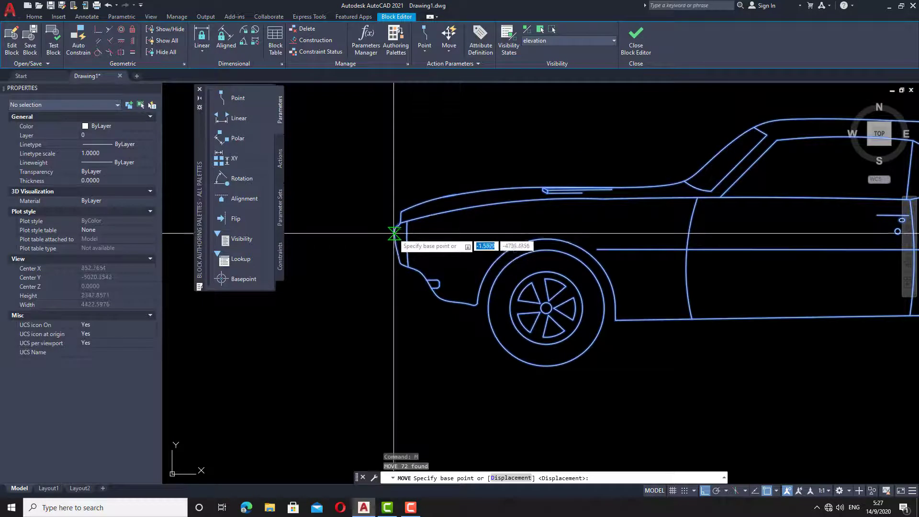
left_click(394, 233)
scroll(395, 233, "down", 5)
scroll(431, 189, "up", 5)
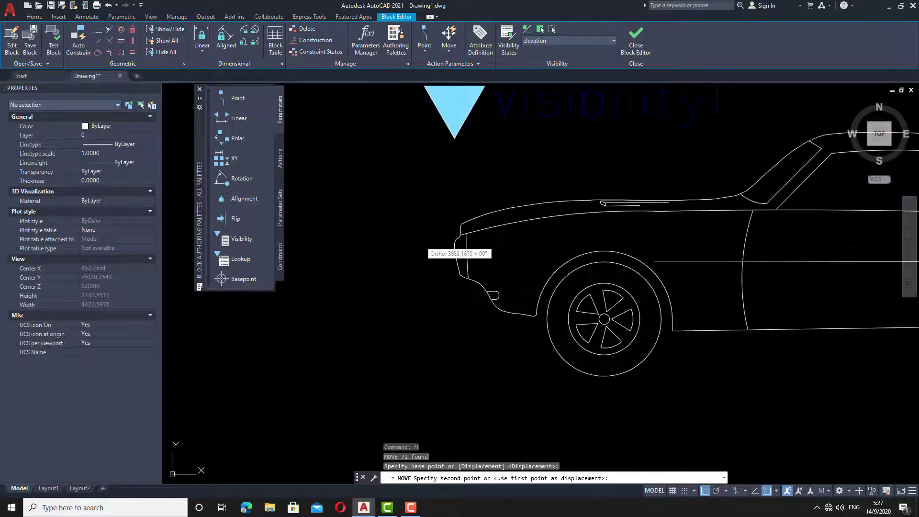
left_click(447, 155)
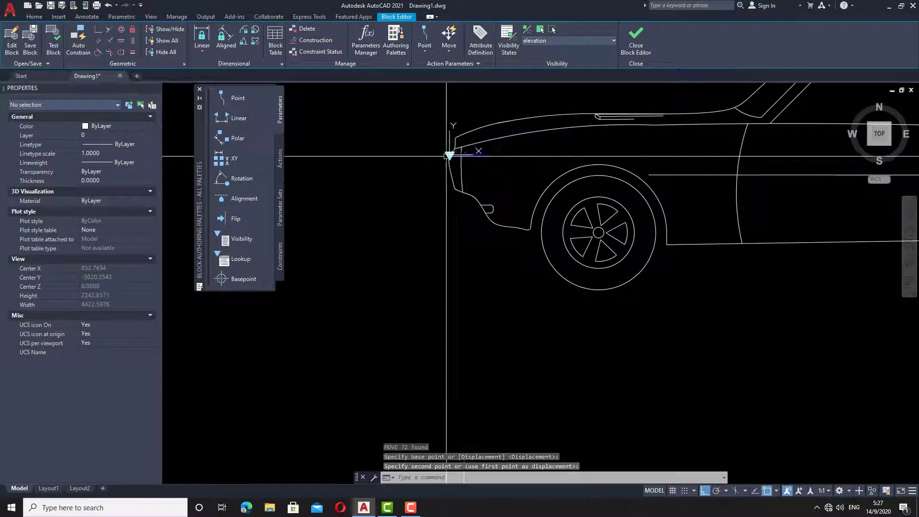
scroll(447, 156, "down", 8)
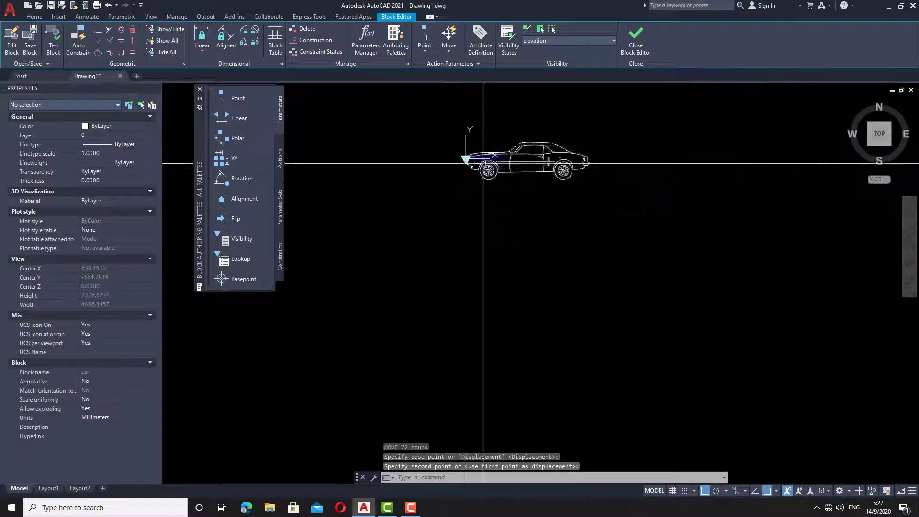
Make the front state current and move the front-view car so its outer wheel edge lies on the block's base point
left_click(562, 42)
left_click(546, 70)
scroll(467, 253, "up", 2)
left_click(651, 266)
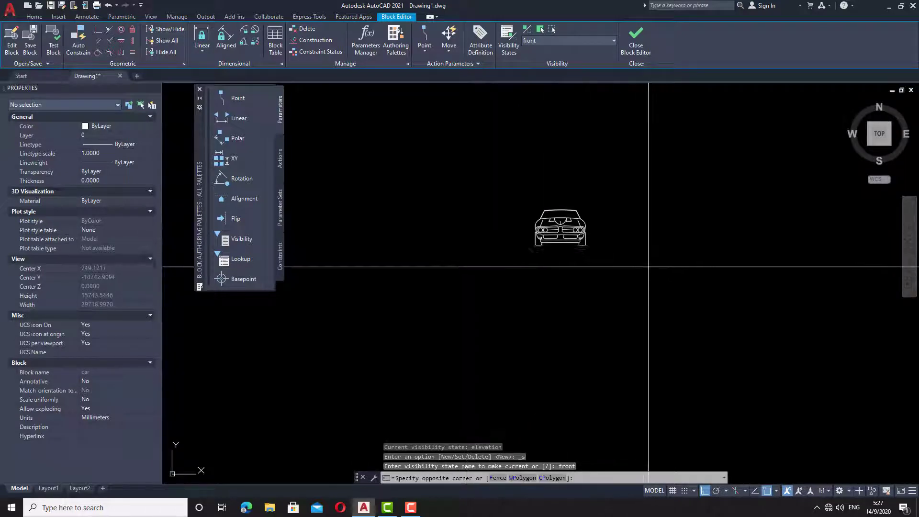
left_click(516, 197)
scroll(531, 234, "up", 4)
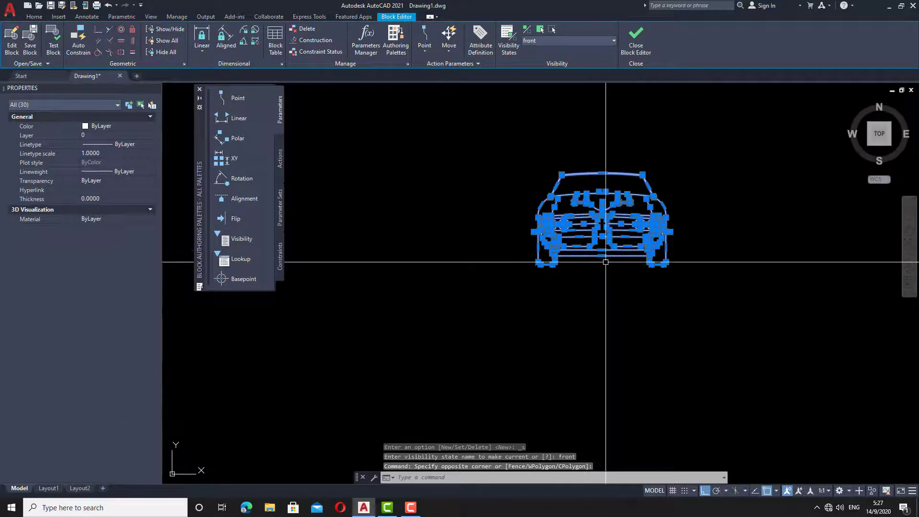
type("m")
key("Return")
scroll(577, 266, "up", 4)
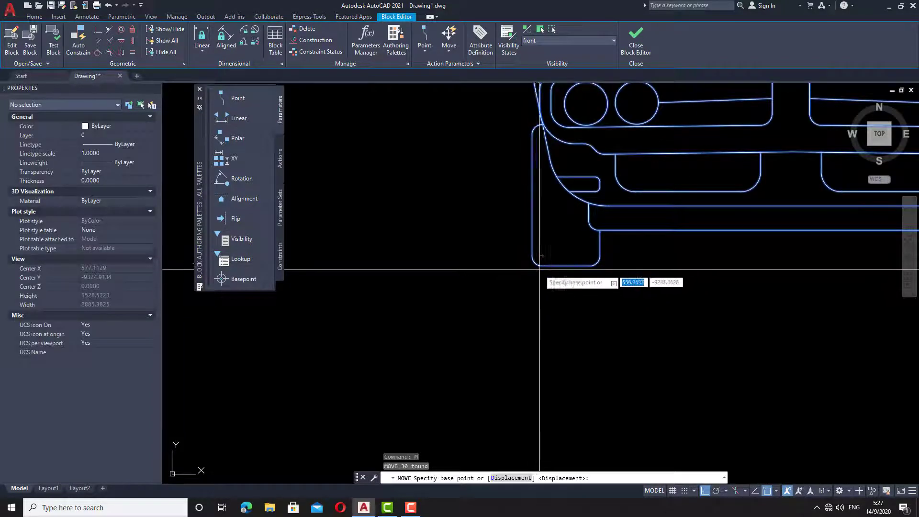
left_click(531, 194)
scroll(558, 220, "down", 5)
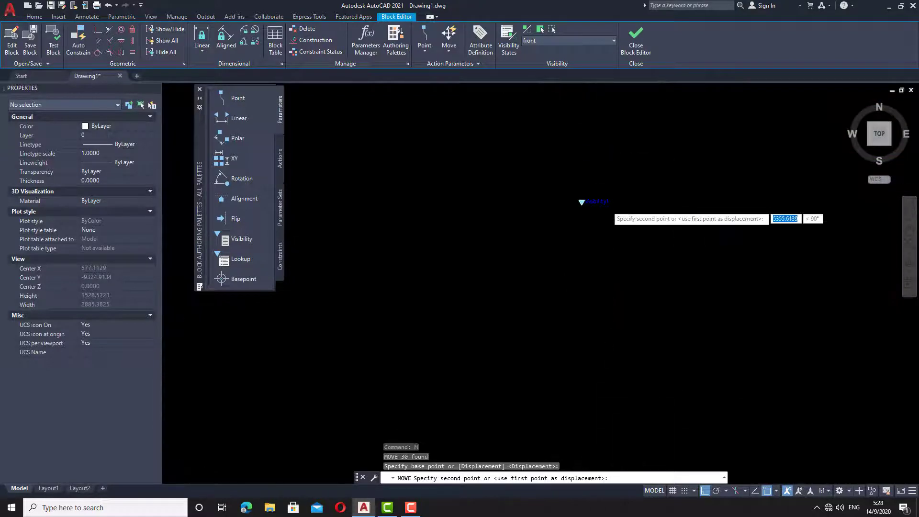
scroll(608, 205, "up", 4)
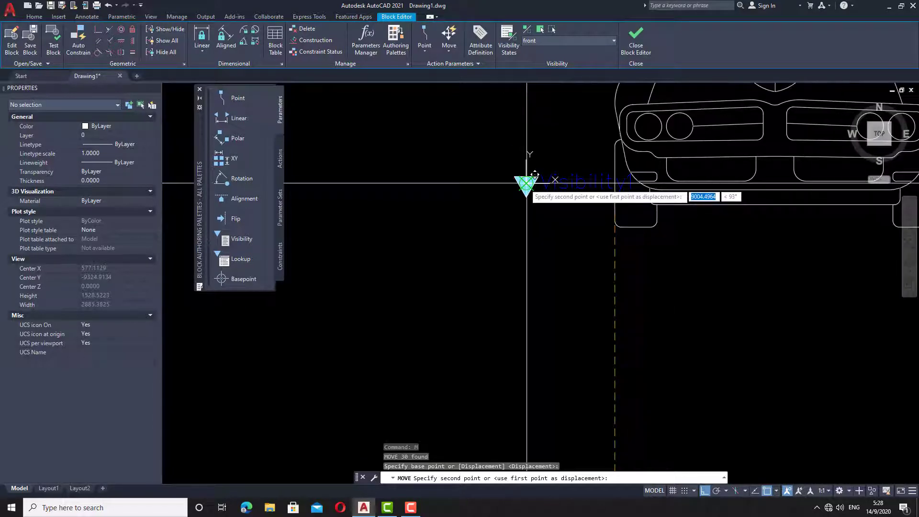
left_click(526, 183)
Make the elevation state current and draw a horizontal construction line through the lowest point of the front wheel
left_click(566, 40)
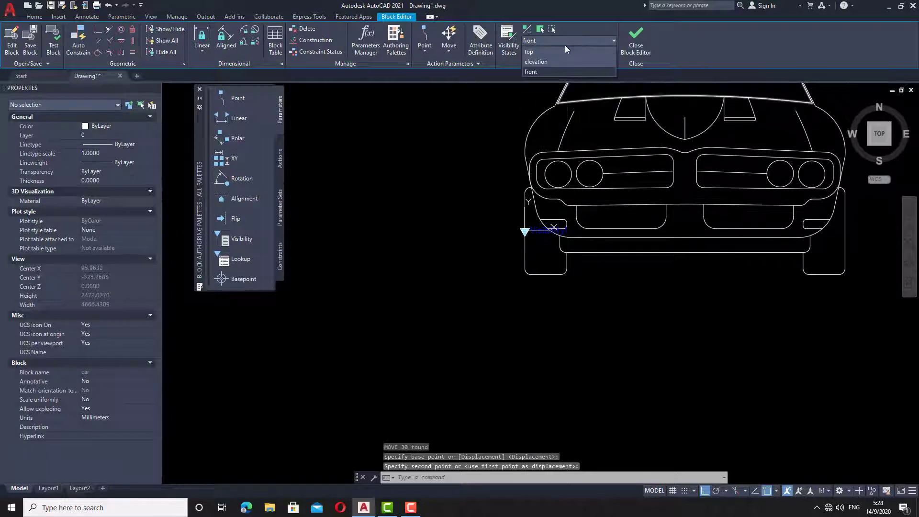
left_click(536, 61)
type("xl")
key("Return")
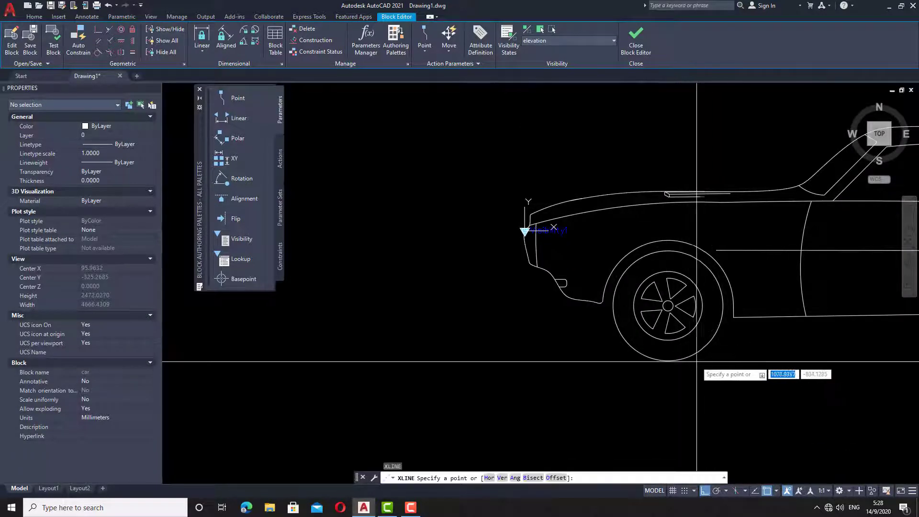
left_click(669, 360)
left_click(550, 361)
key("Return")
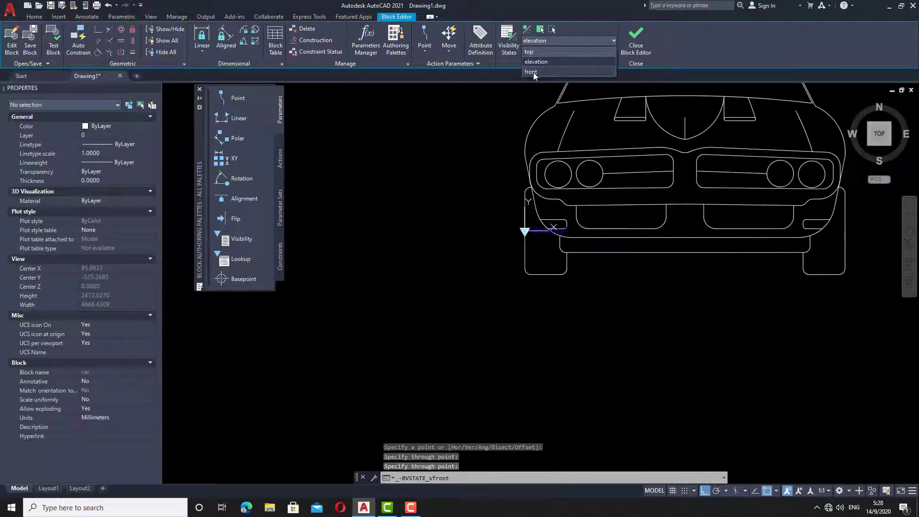
Switch to the front state and examine the front-view car's height relative to the base point
left_click(530, 72)
scroll(622, 226, "down", 3)
middle_click_drag(641, 231, 622, 232)
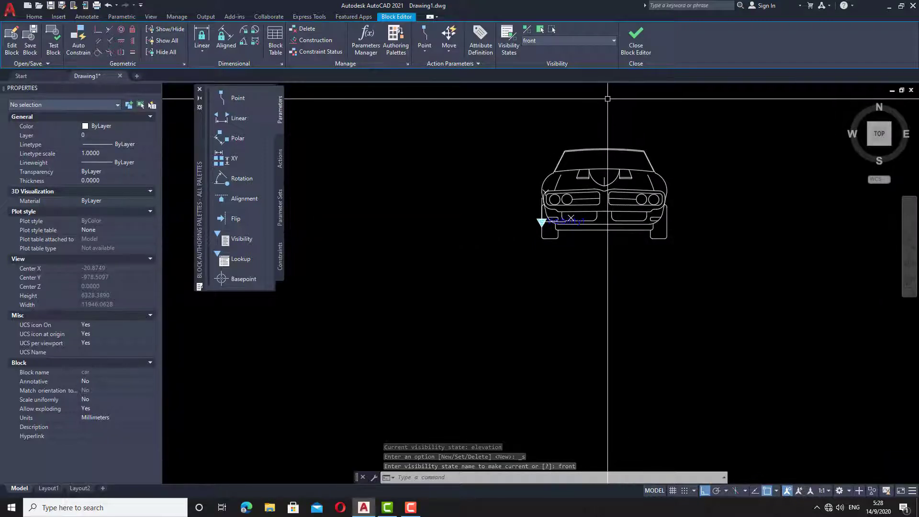
Return to the elevation state and copy the ground construction line with the block origin as its base point
left_click(581, 40)
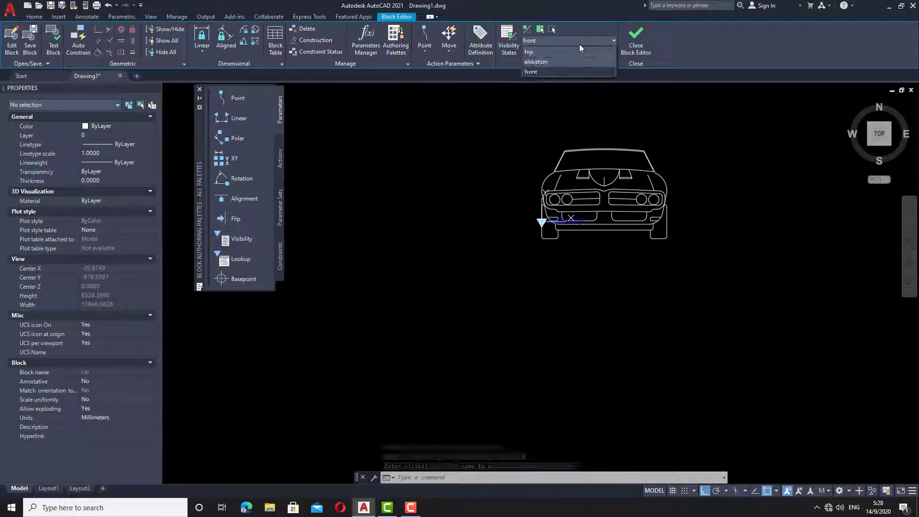
left_click(544, 63)
left_click(526, 304)
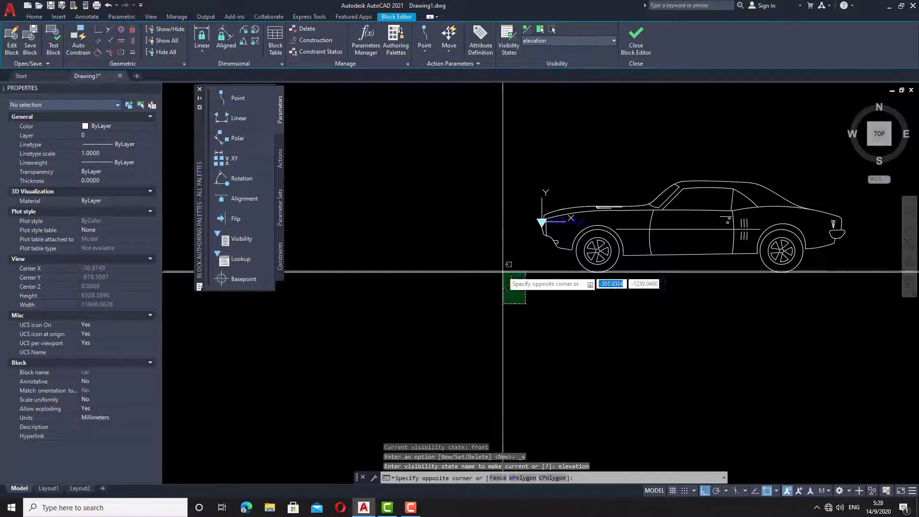
left_click(503, 272)
key("ctrl+shift+c")
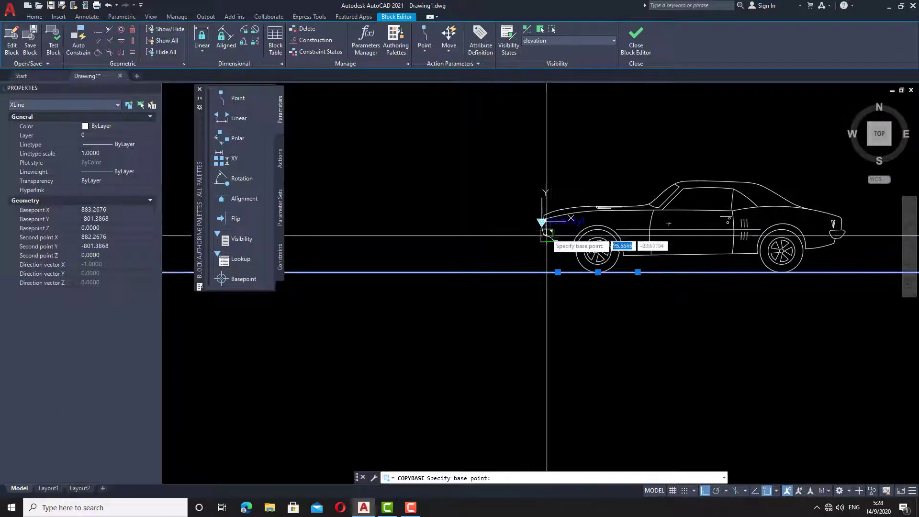
scroll(543, 222, "up", 4)
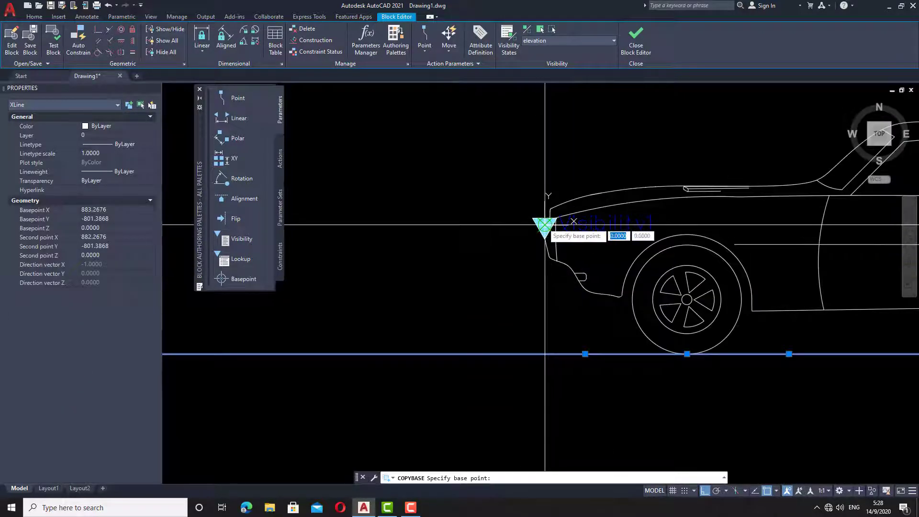
key("Escape")
Erase the construction line from the elevation state and paste its copy at the block origin in the front state
scroll(474, 318, "down", 4)
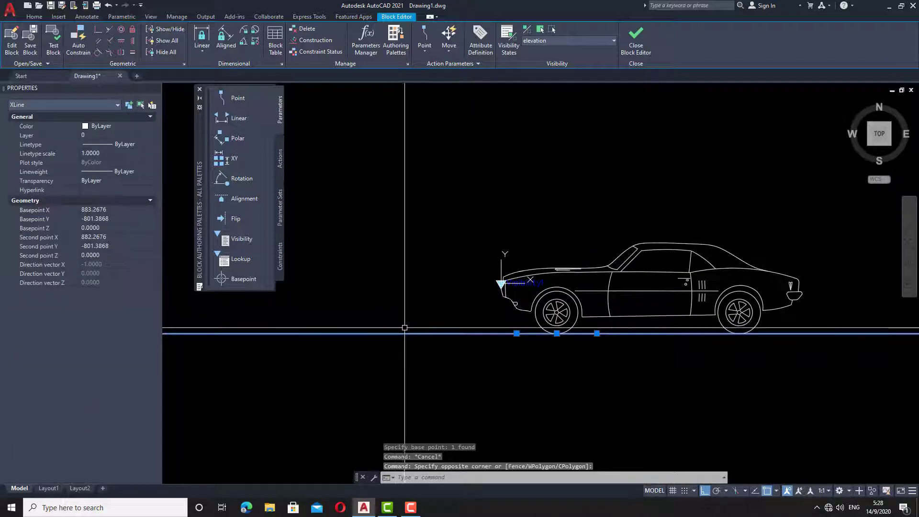
key("Delete")
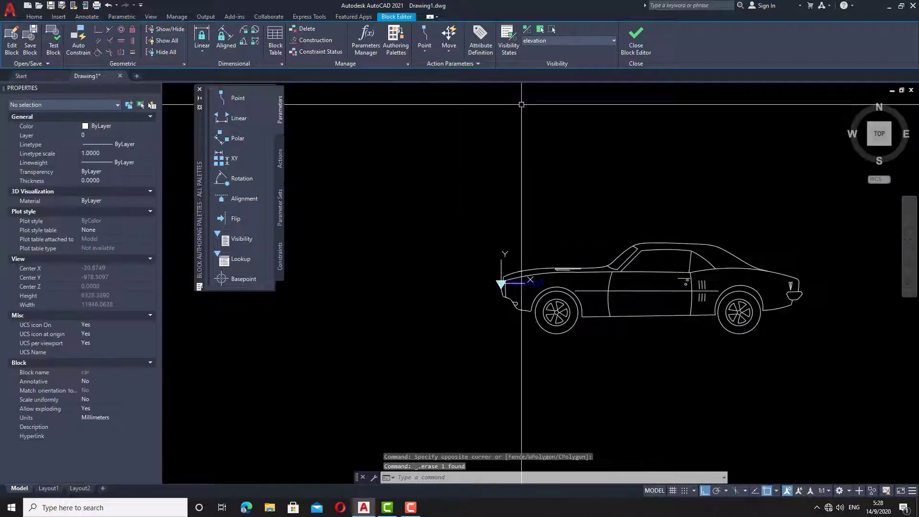
left_click(567, 38)
left_click(544, 70)
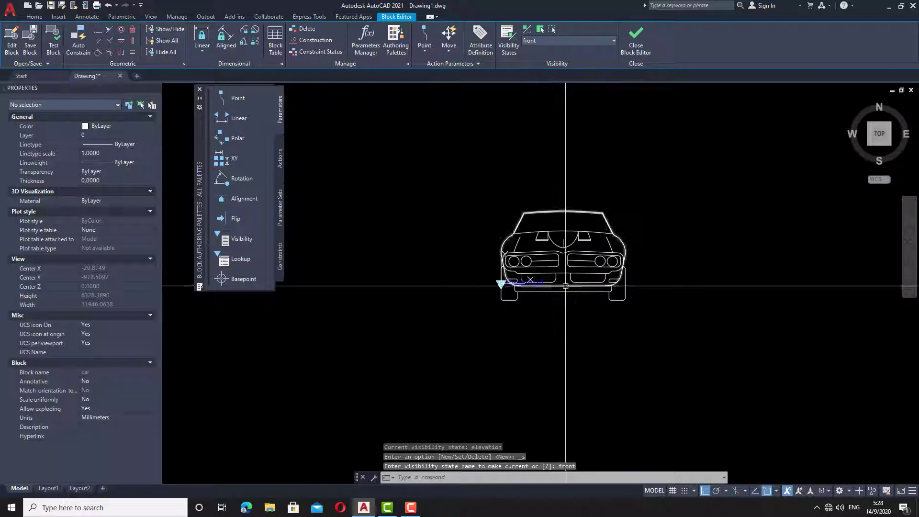
key("ctrl+v")
scroll(500, 281, "up", 4)
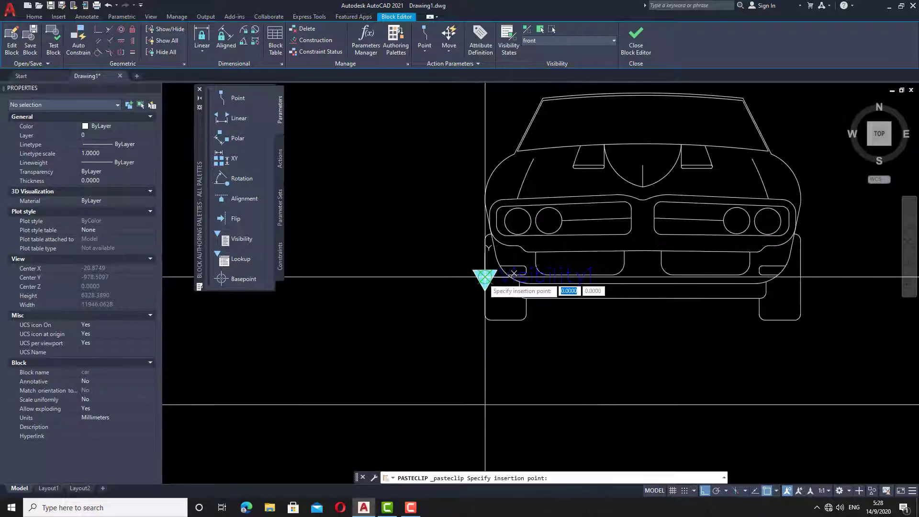
scroll(616, 291, "down", 6)
scroll(553, 272, "up", 2)
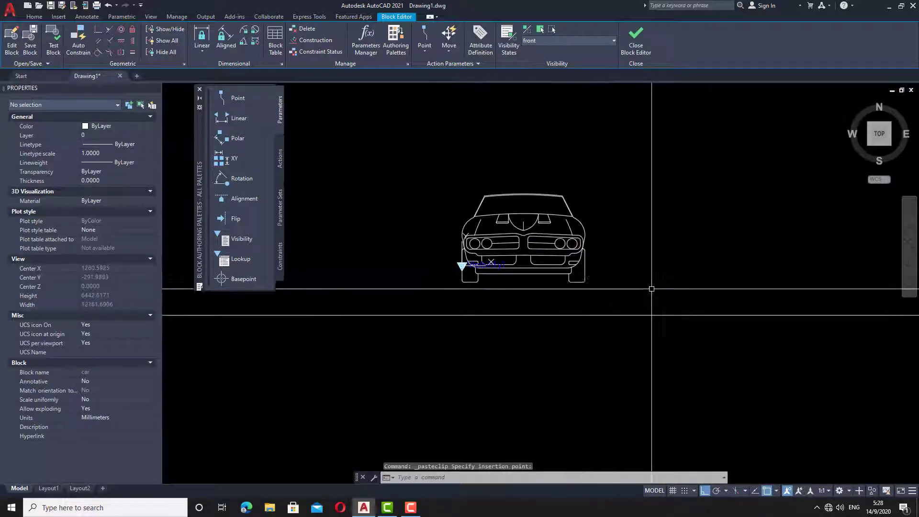
Try to move the front-view car together with the visibility parameter down onto the construction line, and undo that move
left_click(644, 288)
left_click(451, 192)
type("m")
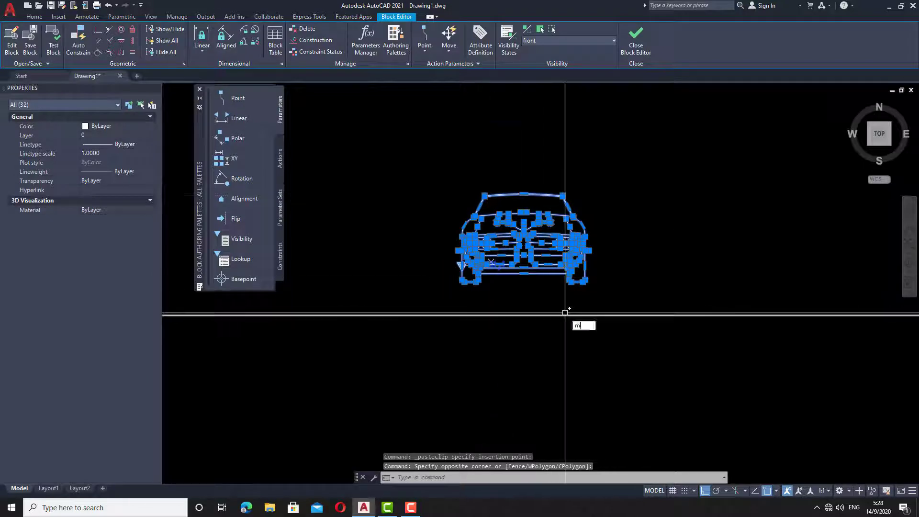
key("Return")
scroll(586, 267, "up", 2)
left_click(583, 264)
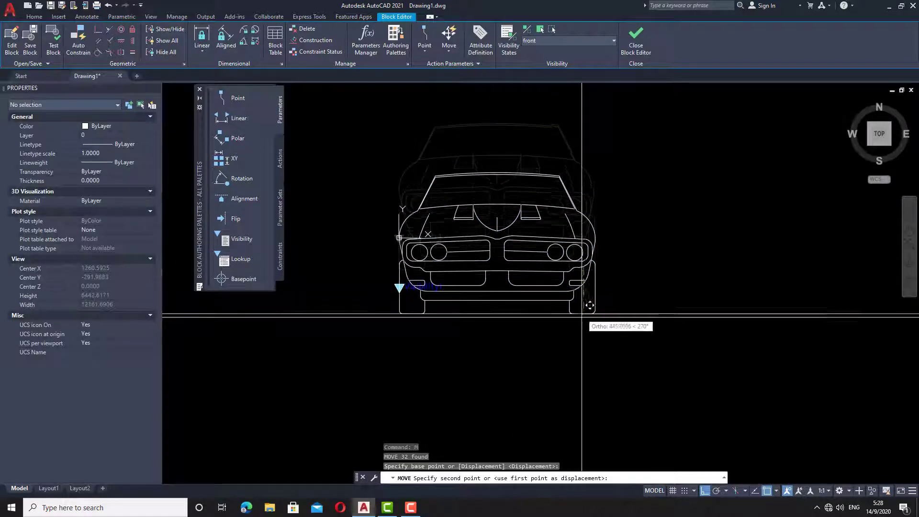
left_click(584, 317)
left_click(688, 339)
left_click(659, 259)
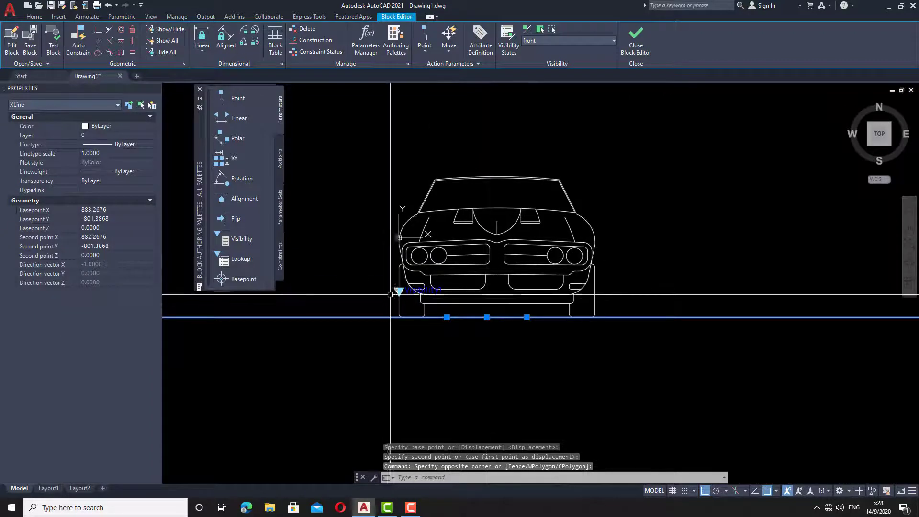
key("ctrl+z")
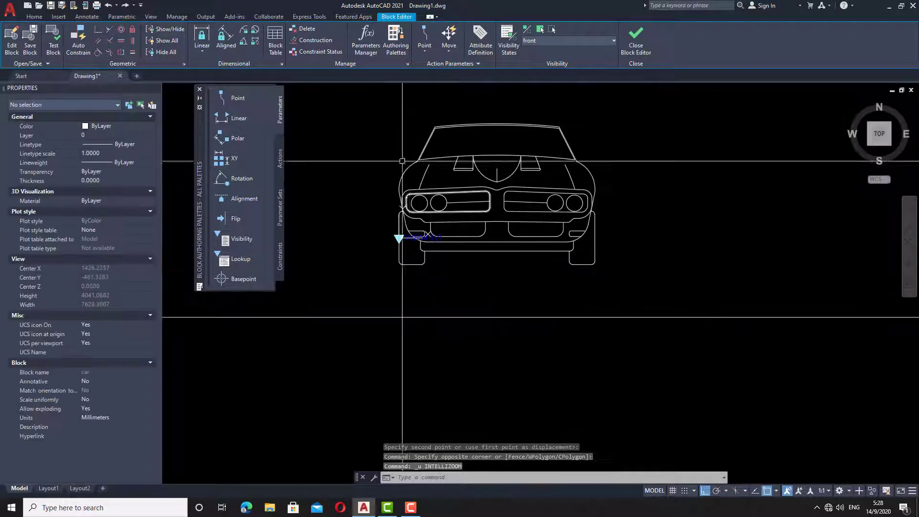
Move the front-view car, without the visibility parameter, straight down so its wheels rest on the ground construction line
left_click(386, 94)
left_click(703, 323)
scroll(380, 241, "up", 4)
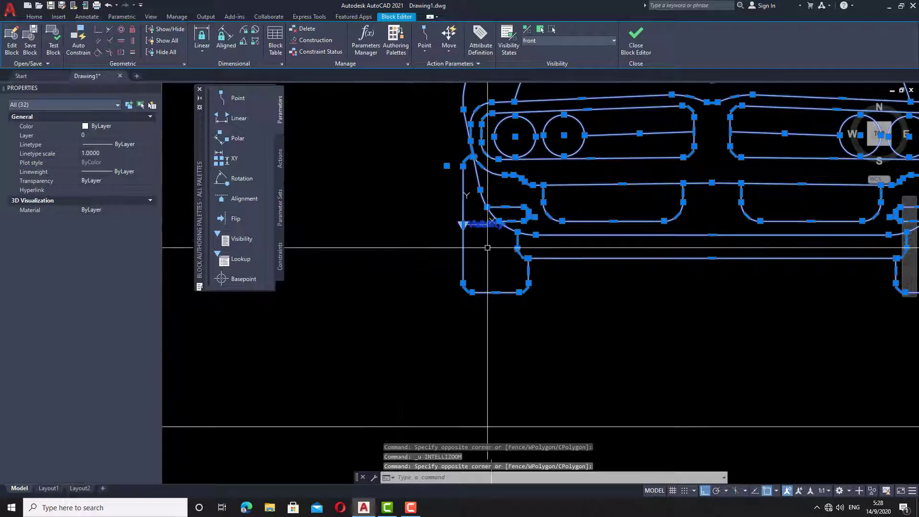
scroll(469, 225, "up", 6)
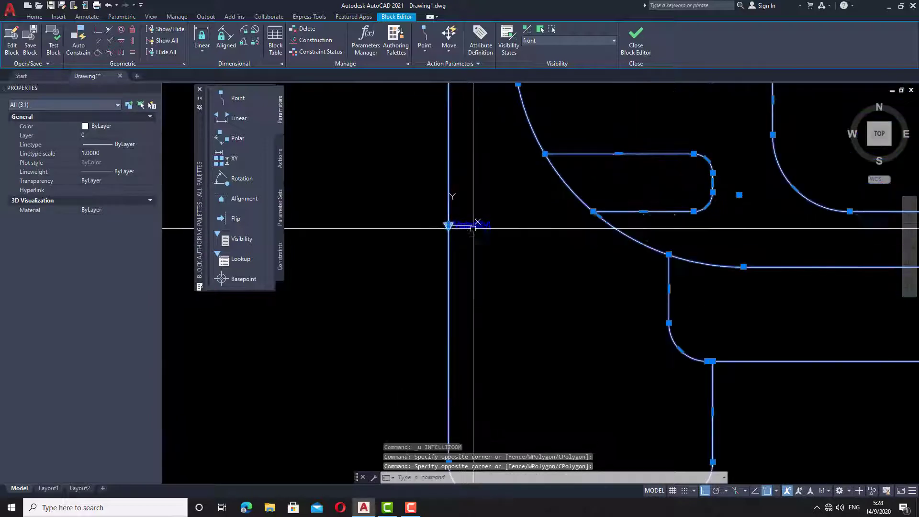
left_click(478, 257, "shift")
left_click(457, 211, "shift")
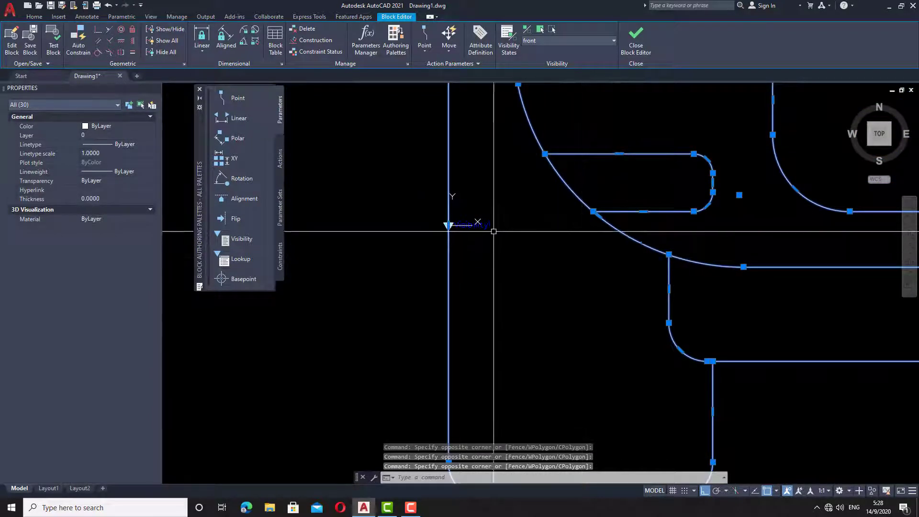
scroll(493, 231, "down", 6)
type("m")
key("Return")
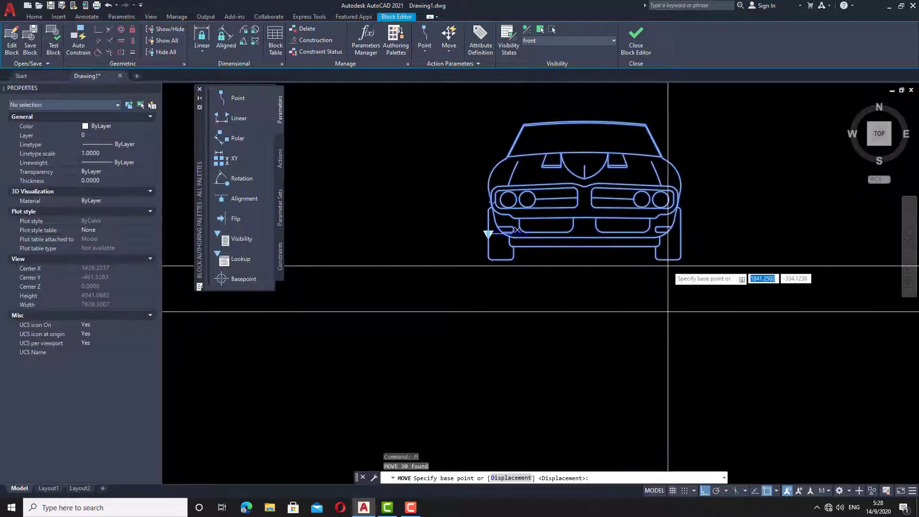
left_click(668, 259)
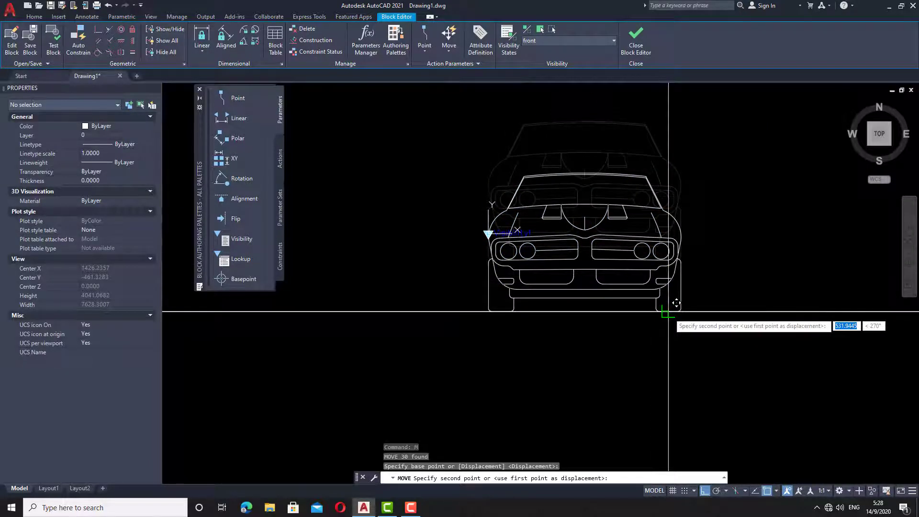
left_click(669, 311)
Erase the ground construction line from the front state
left_click(771, 333)
left_click(753, 254)
key("Delete")
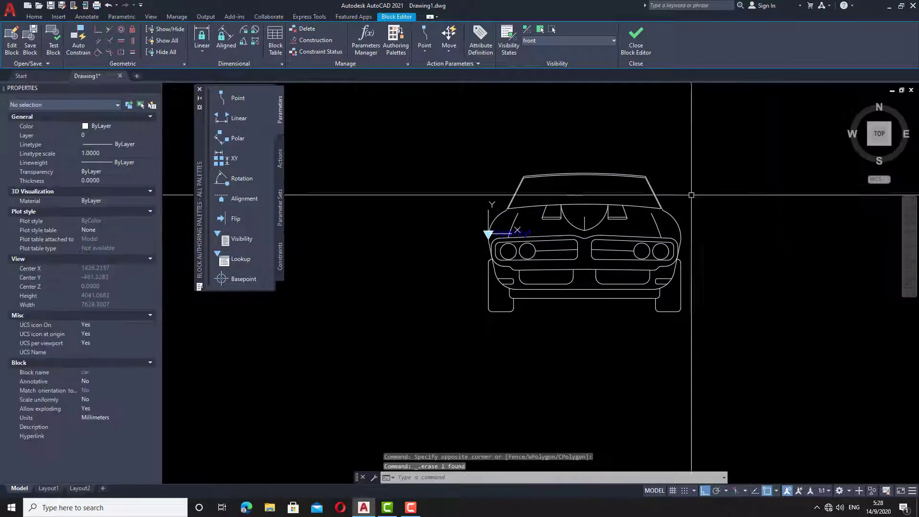
Test the block and switch the car's visibility from top to elevation, followed by front
left_click(50, 48)
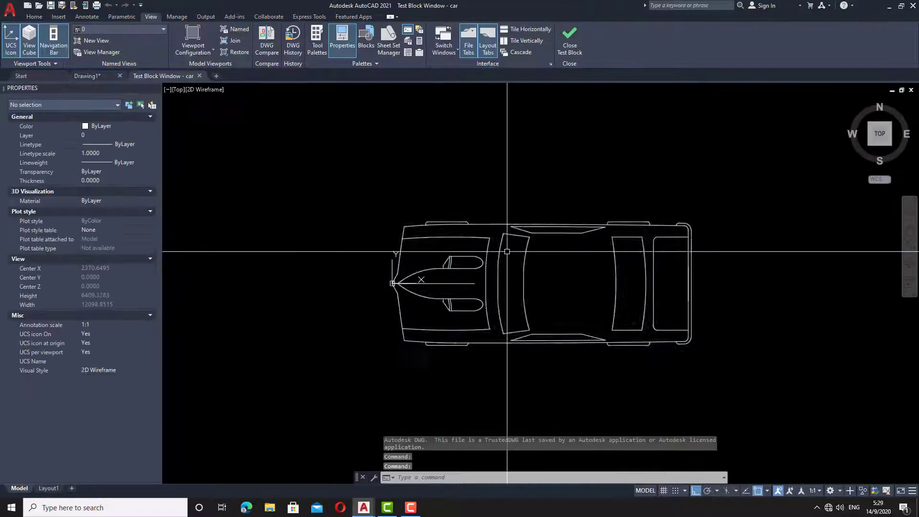
scroll(507, 252, "down", 3)
left_click(484, 258)
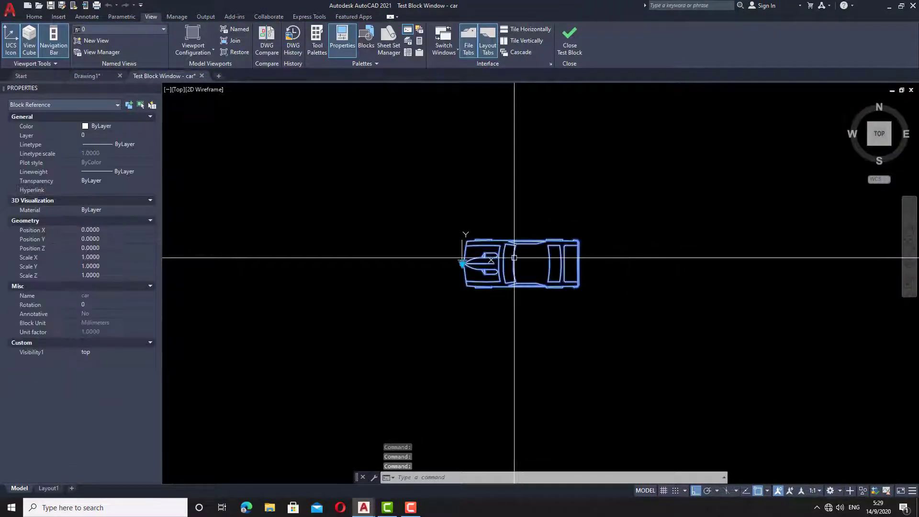
left_click(462, 263)
left_click(490, 281)
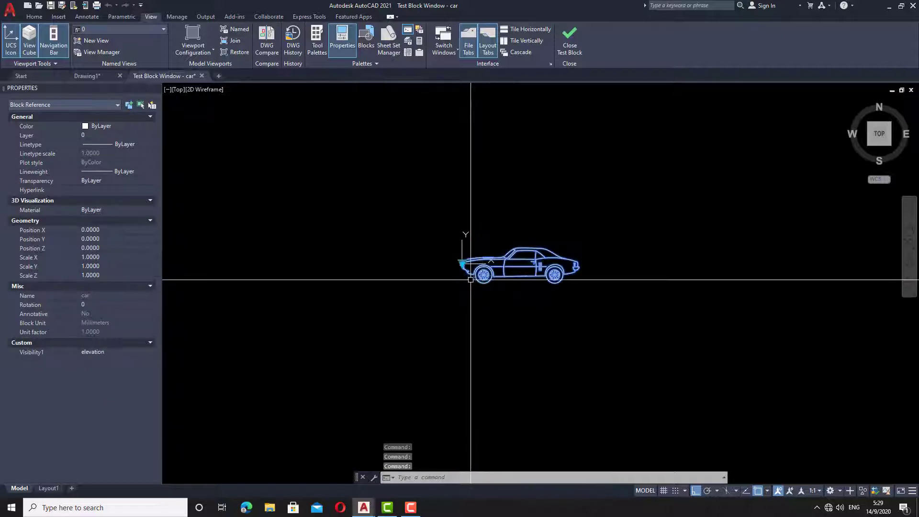
left_click(462, 264)
left_click(483, 291)
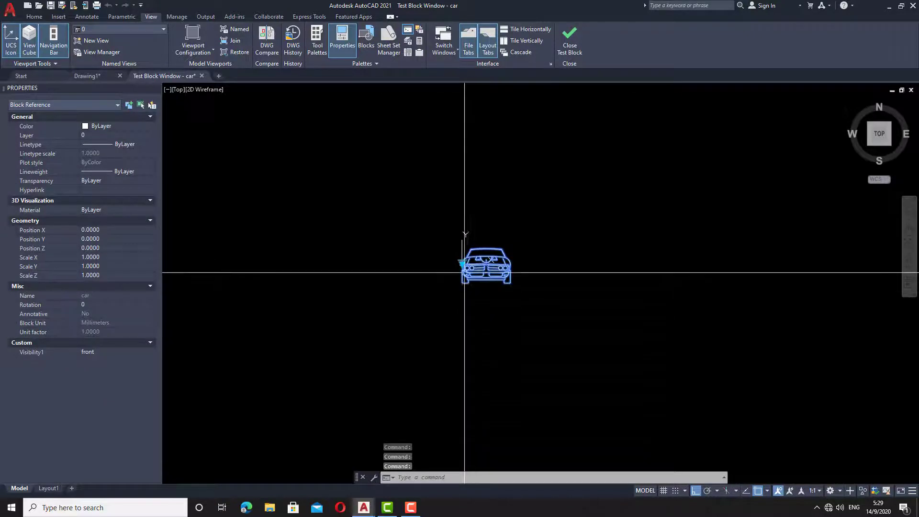
Switch the test block back to elevation and then to top to compare the views' alignment
left_click(476, 282)
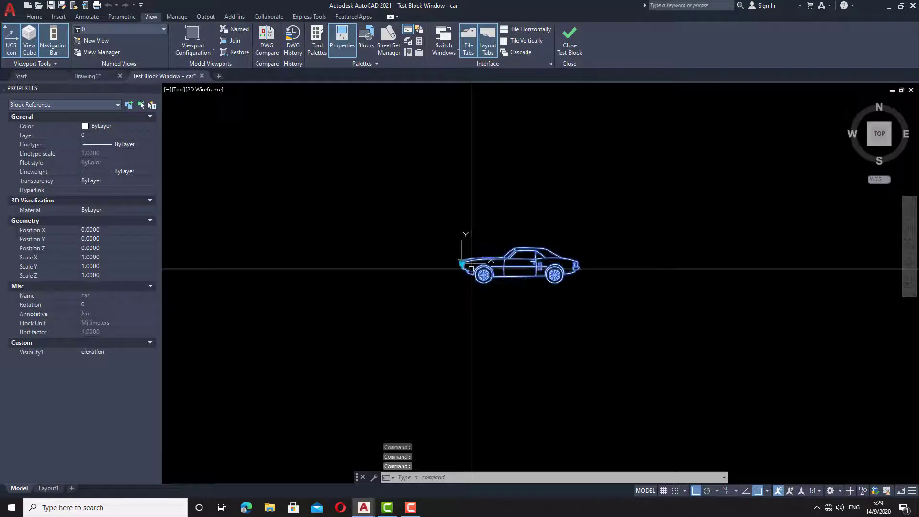
left_click(463, 263)
left_click(479, 269)
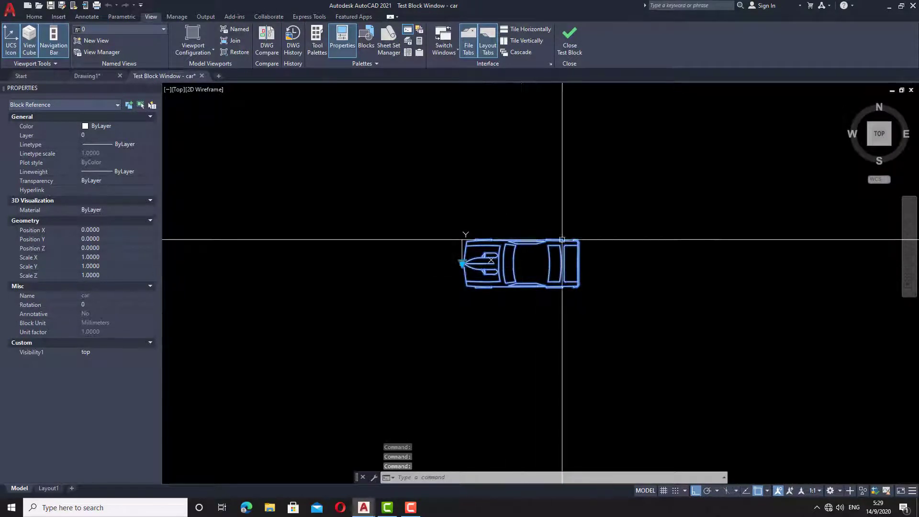
left_click(531, 201)
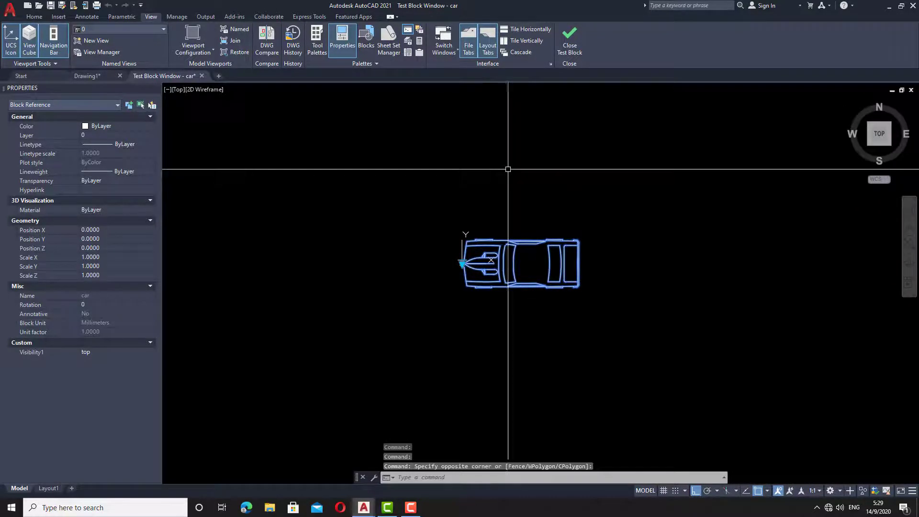
Close the block test and leave the Block Editor, saving the changes to the car block
left_click(570, 46)
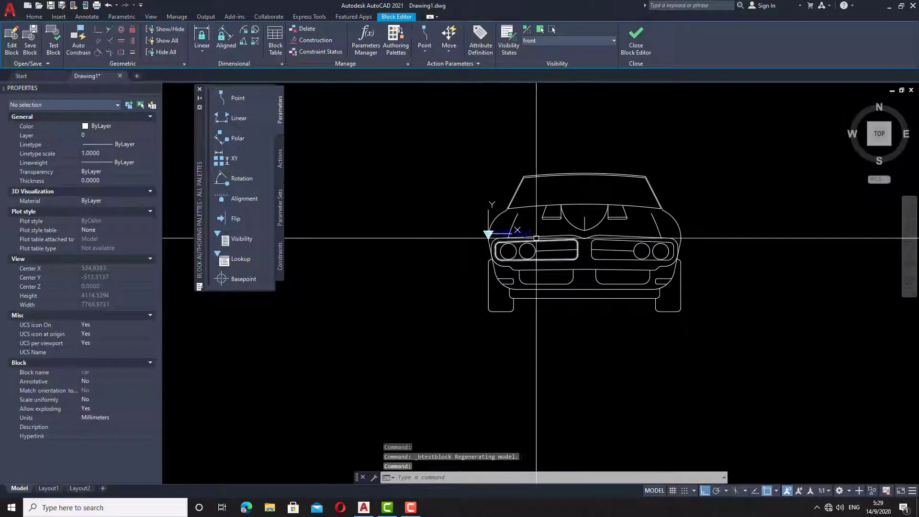
left_click(637, 38)
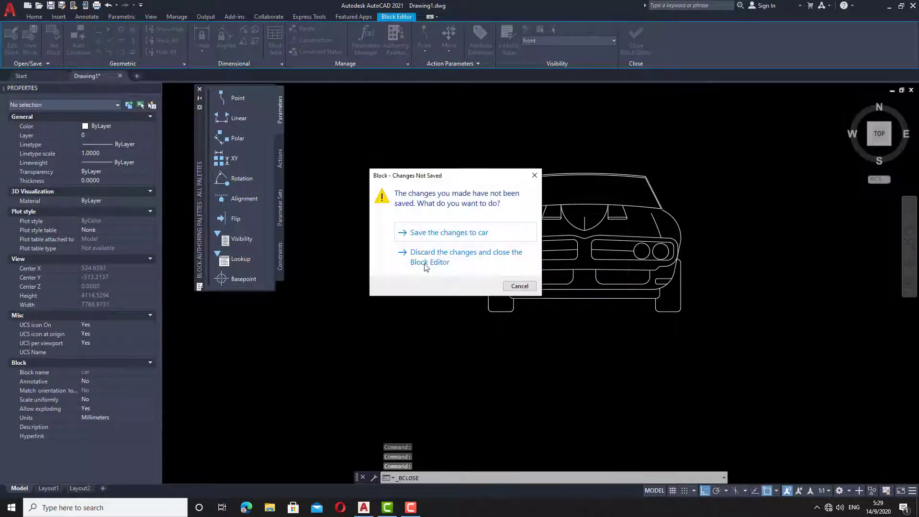
left_click(424, 233)
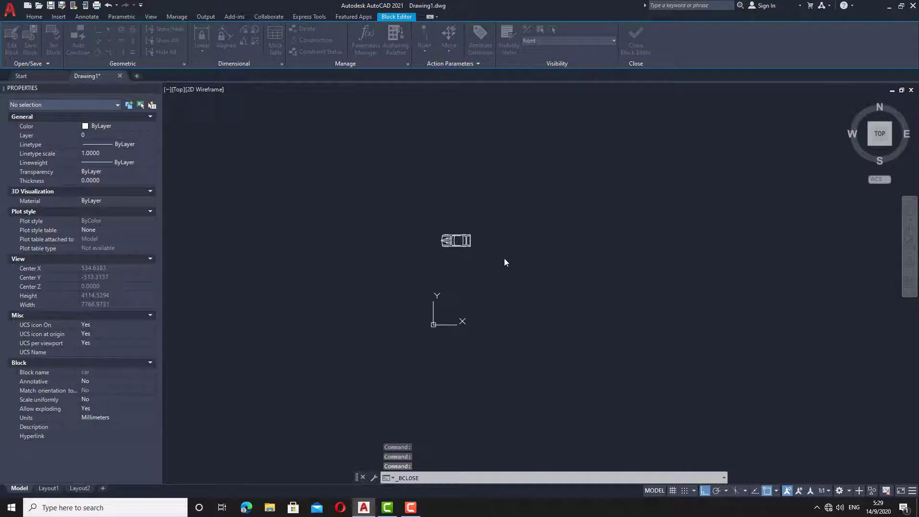
Select the car block in the drawing and try its elevation and front visibility states
left_click(465, 212)
scroll(452, 240, "up", 6)
left_click(473, 223)
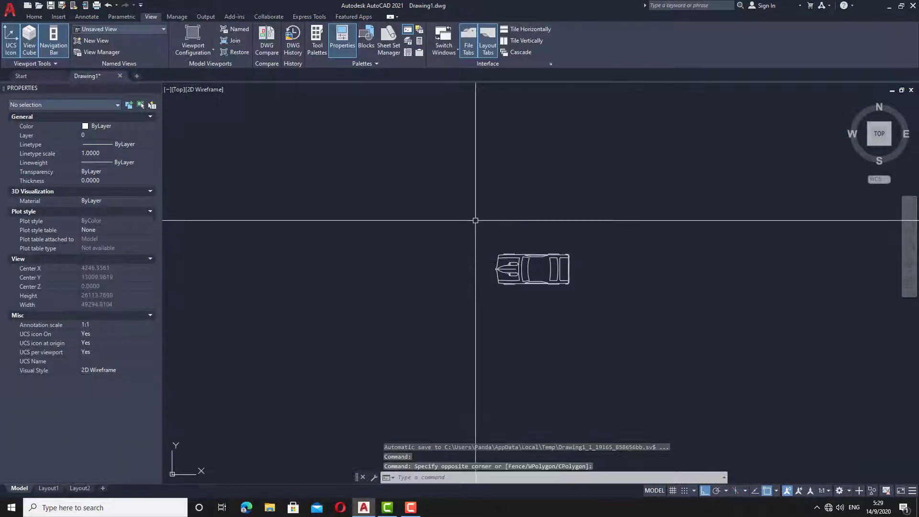
scroll(522, 262, "up", 6)
left_click(416, 263)
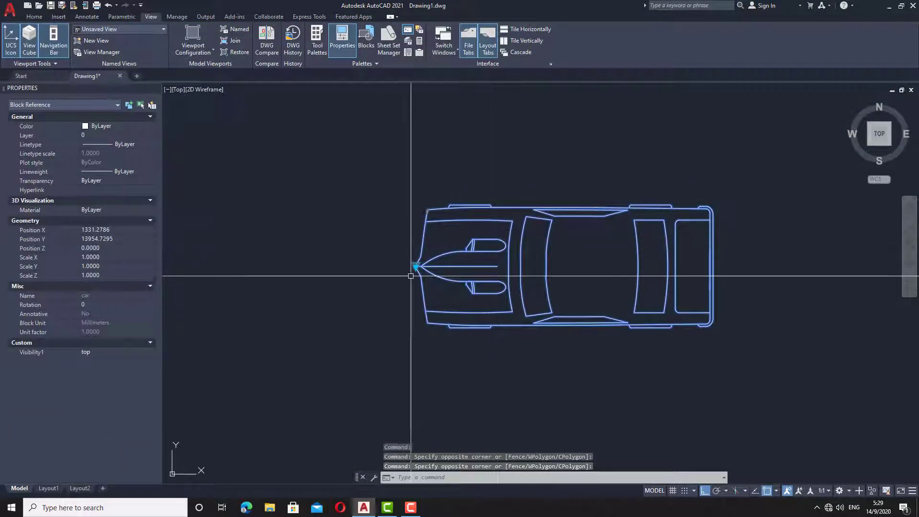
left_click(445, 284)
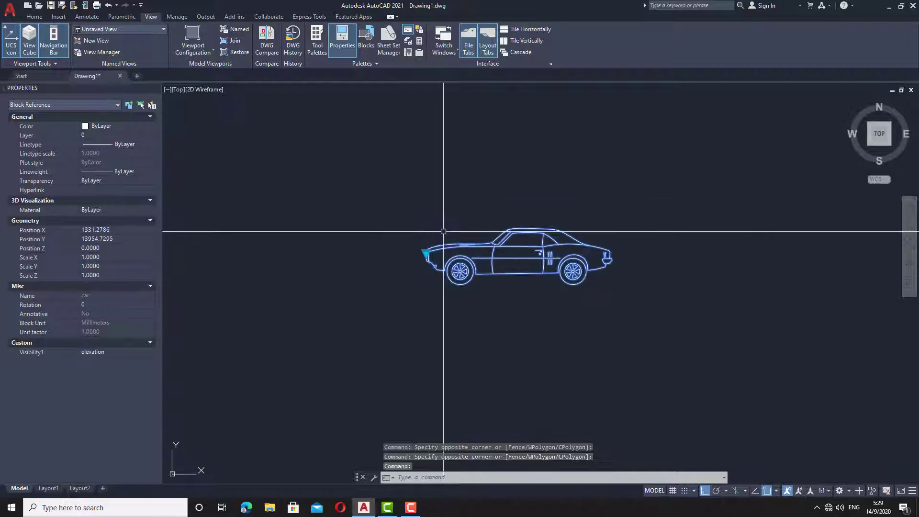
left_click(426, 253)
left_click(446, 283)
Erase the existing car block from the drawing
scroll(452, 256, "down", 5)
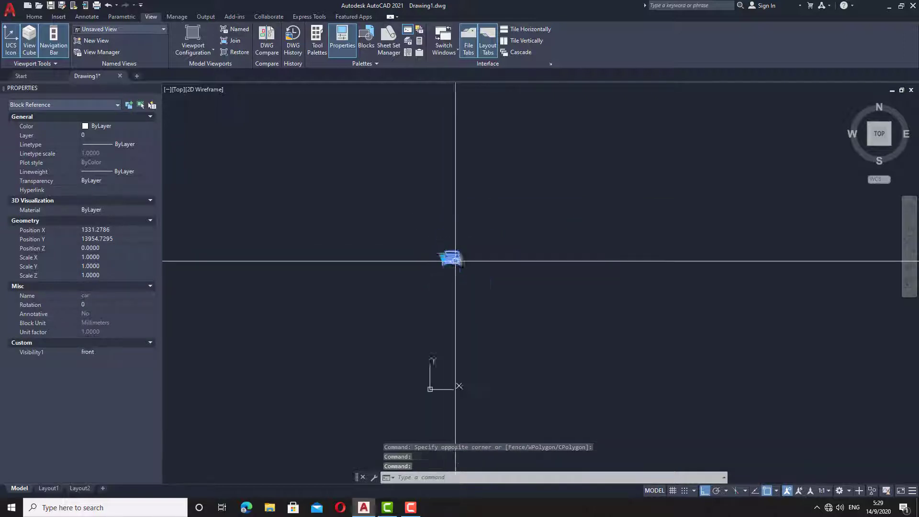
key("Escape")
key("Delete")
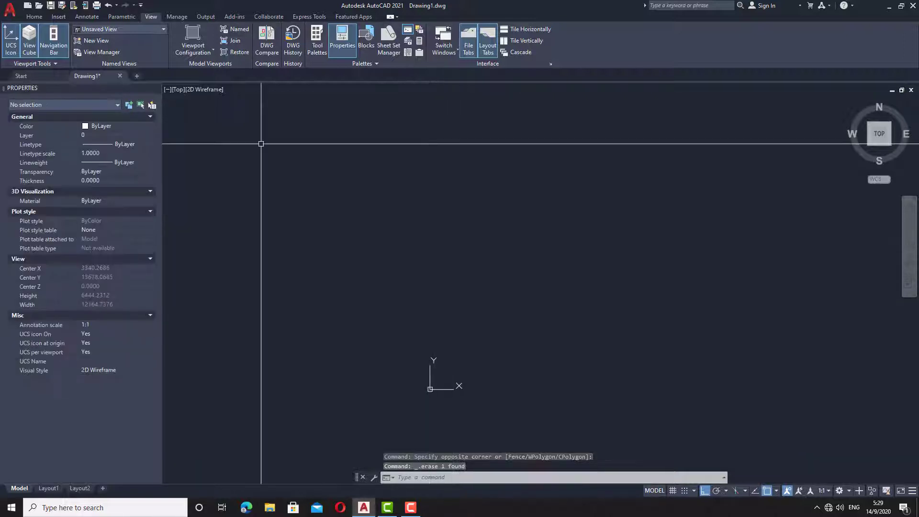
Insert the car block at about X 8830, Y 7749 and set its visibility to elevation
left_click(58, 17)
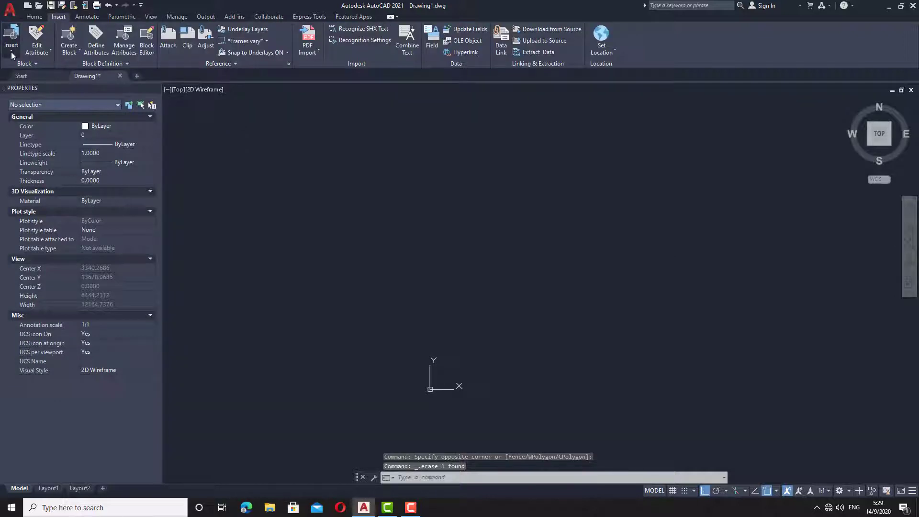
left_click(11, 52)
left_click(37, 82)
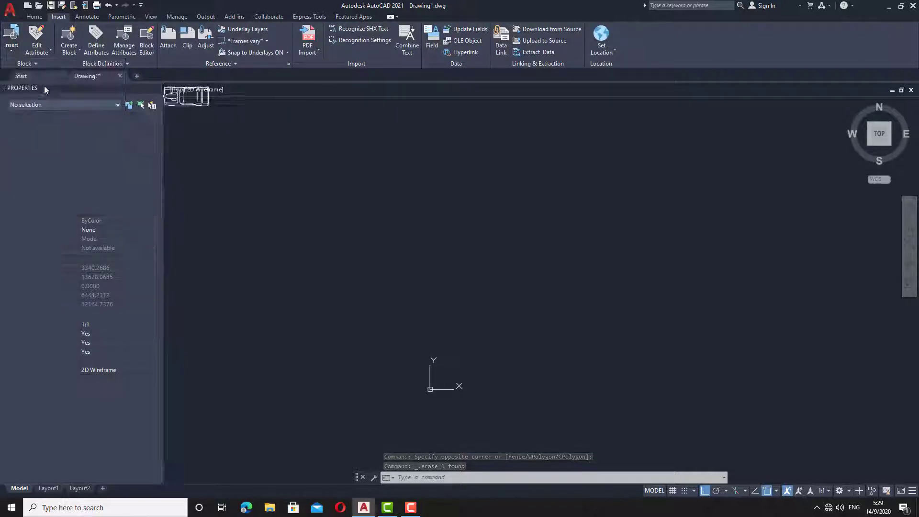
scroll(544, 261, "up", 5)
left_click(543, 261)
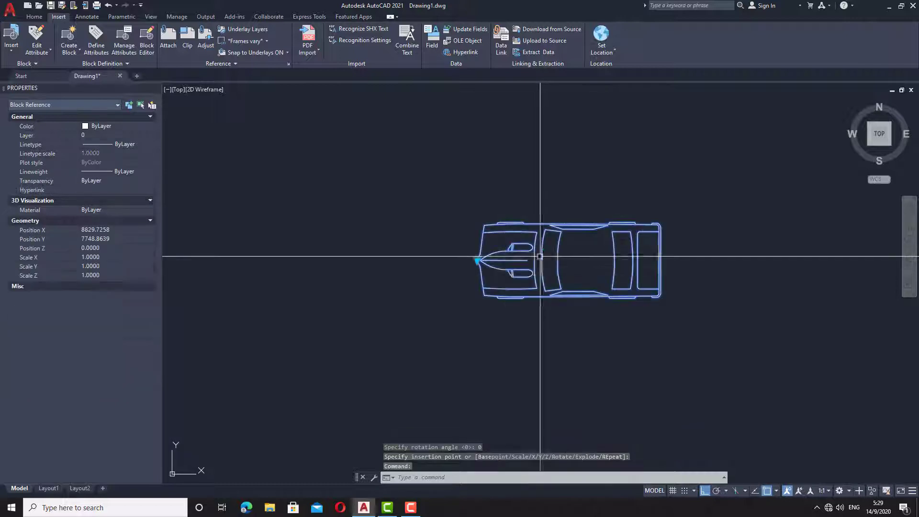
left_click(506, 279)
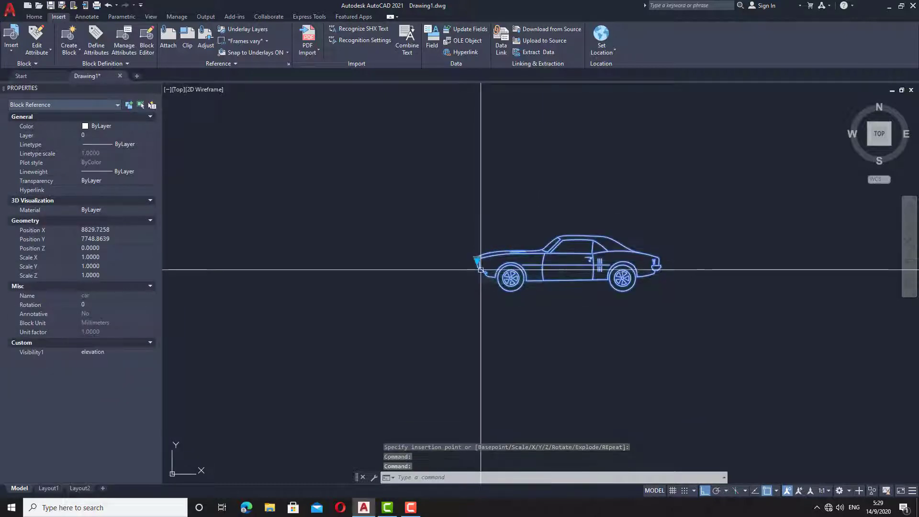
Copy the elevation car twice straight upward, about 1803 mm and 4502 mm above the original
type("co")
key("Return")
left_click(565, 367)
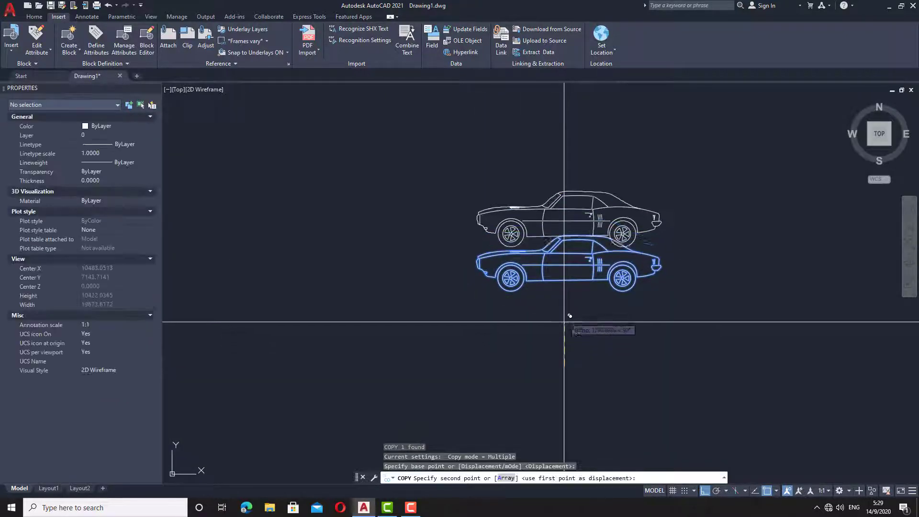
left_click(566, 298)
left_click(575, 194)
key("Escape")
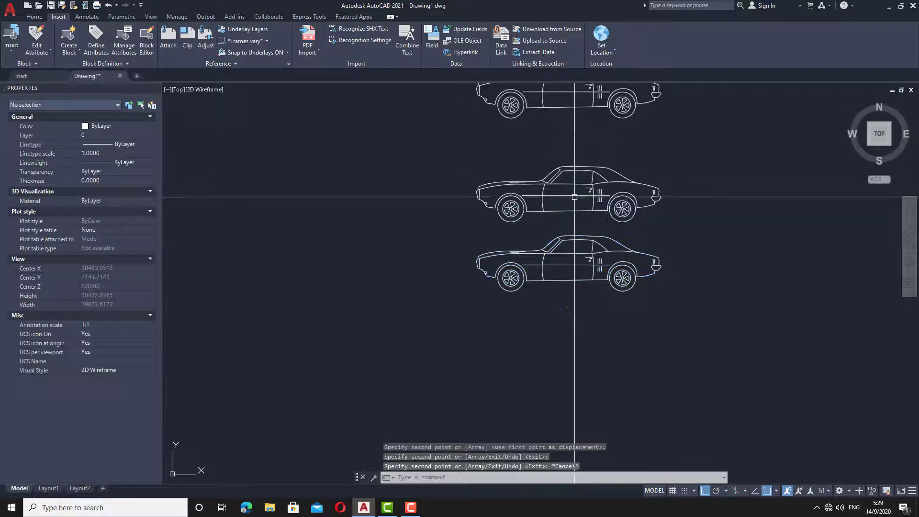
Set the visibility of the uppermost car copy to top
middle_click_drag(560, 154, 549, 215)
left_click(507, 178)
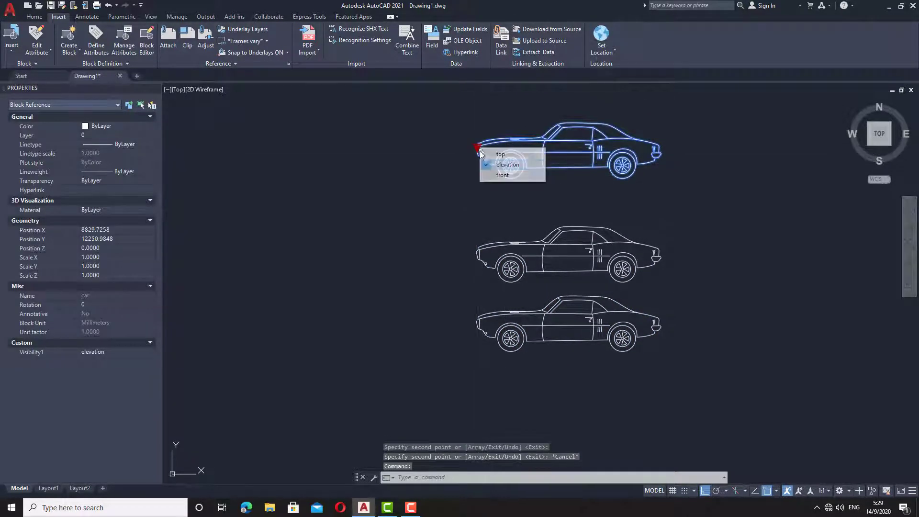
left_click(500, 155)
key("Escape")
Choose the elevation visibility state for the middle car copy
left_click(530, 255)
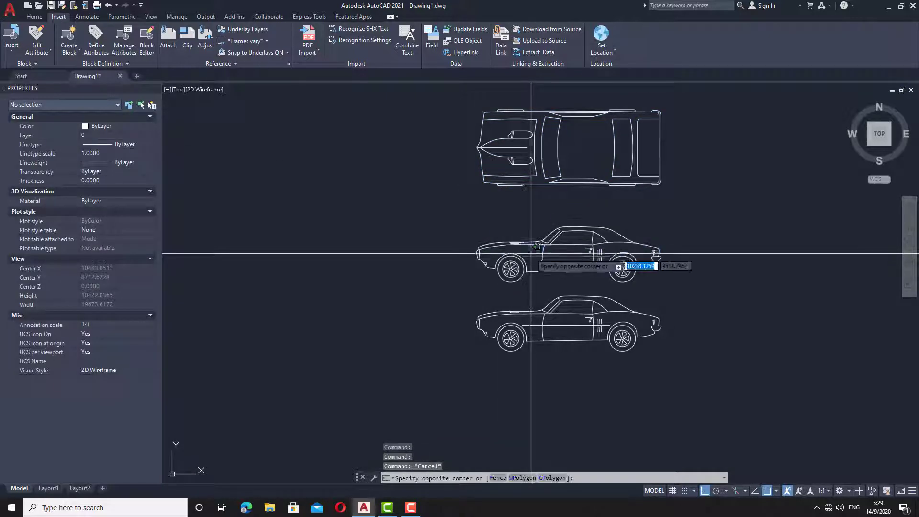
left_click(520, 260)
left_click(477, 252)
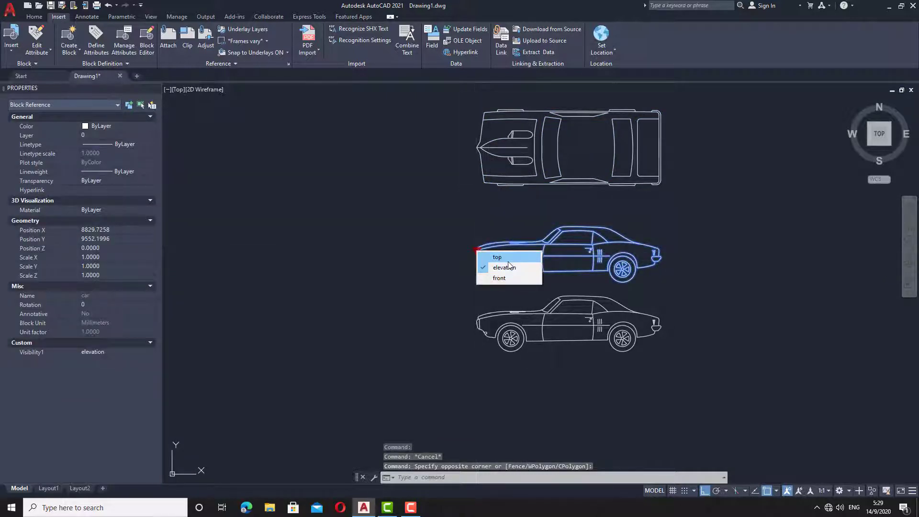
left_click(509, 265)
key("Escape")
Set the visibility of the lowest car to front
left_click(511, 322)
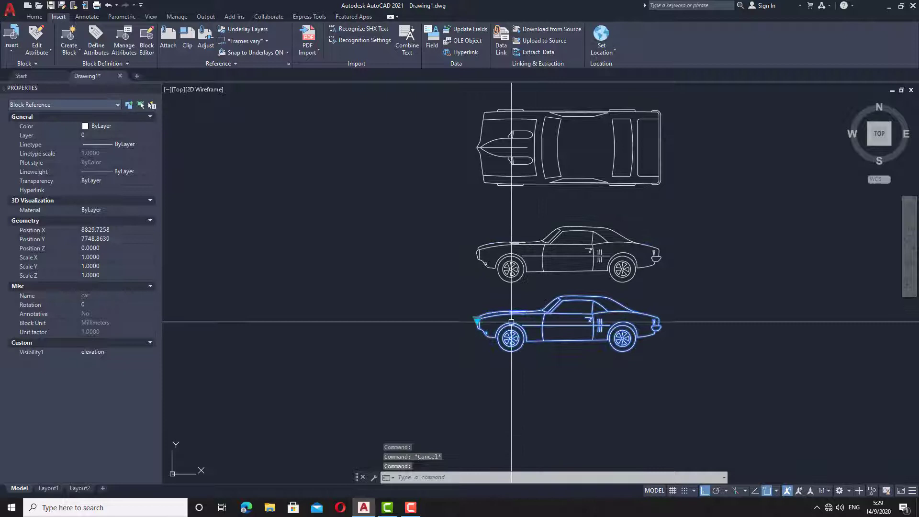
left_click(477, 320)
left_click(498, 351)
key("Escape")
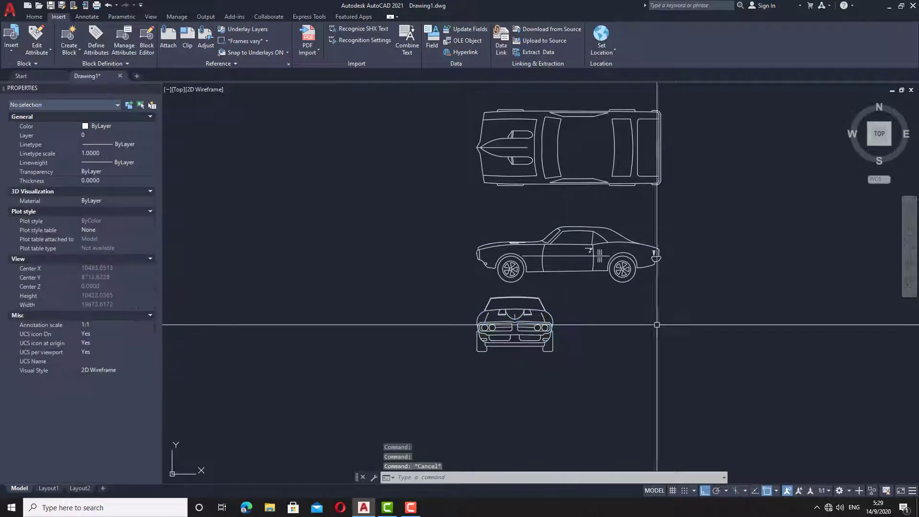
scroll(588, 262, "down", 4)
middle_click_drag(633, 292, 584, 269)
left_click(594, 301)
left_click(405, 155)
key("Escape")
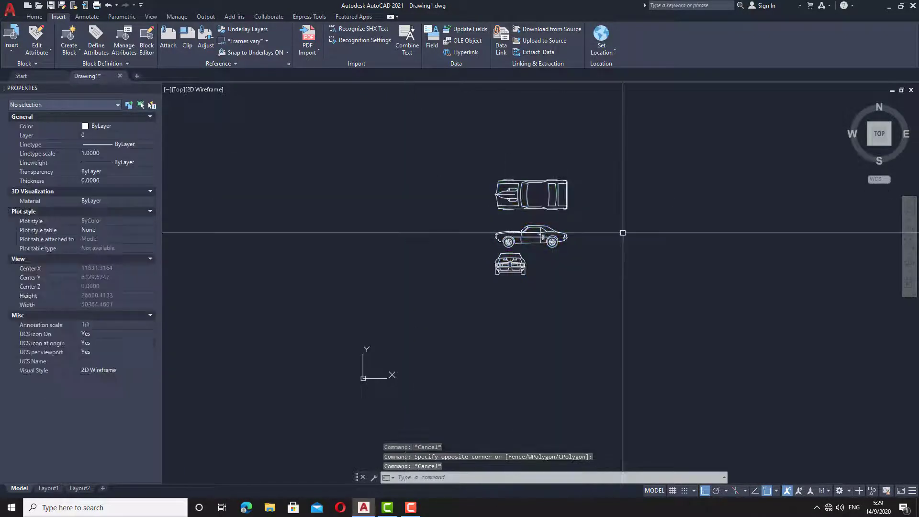
middle_click_drag(626, 226, 610, 285)
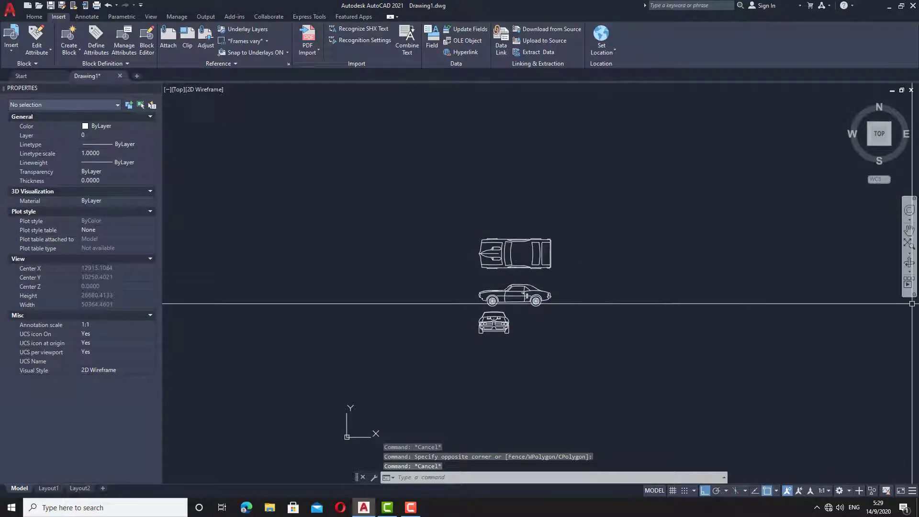